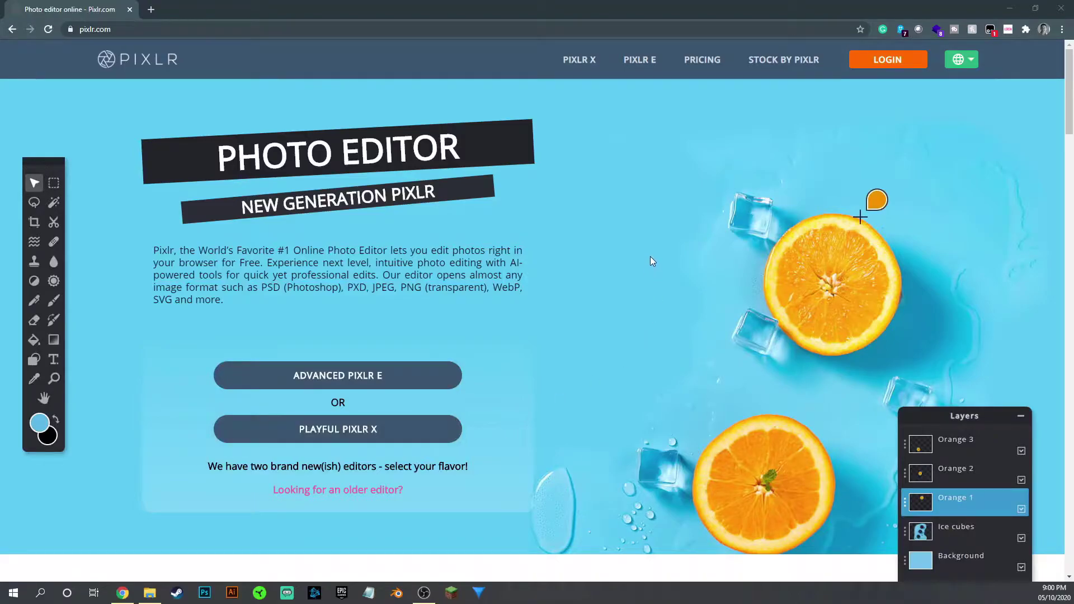
- Get to the Pixlr X editor start page from the Pixlr home page
click(573, 63)
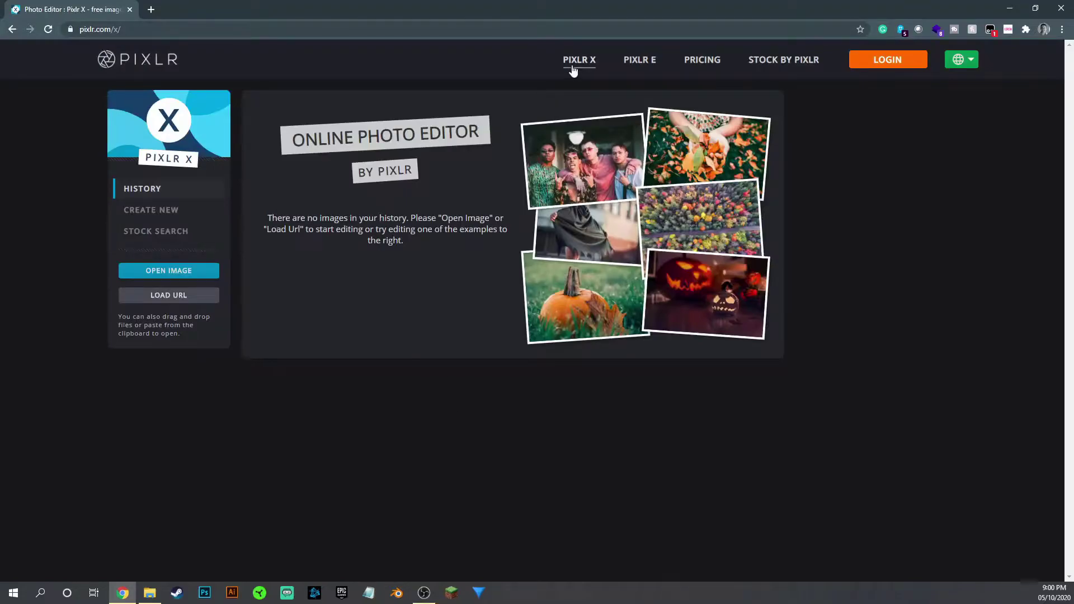
click(12, 29)
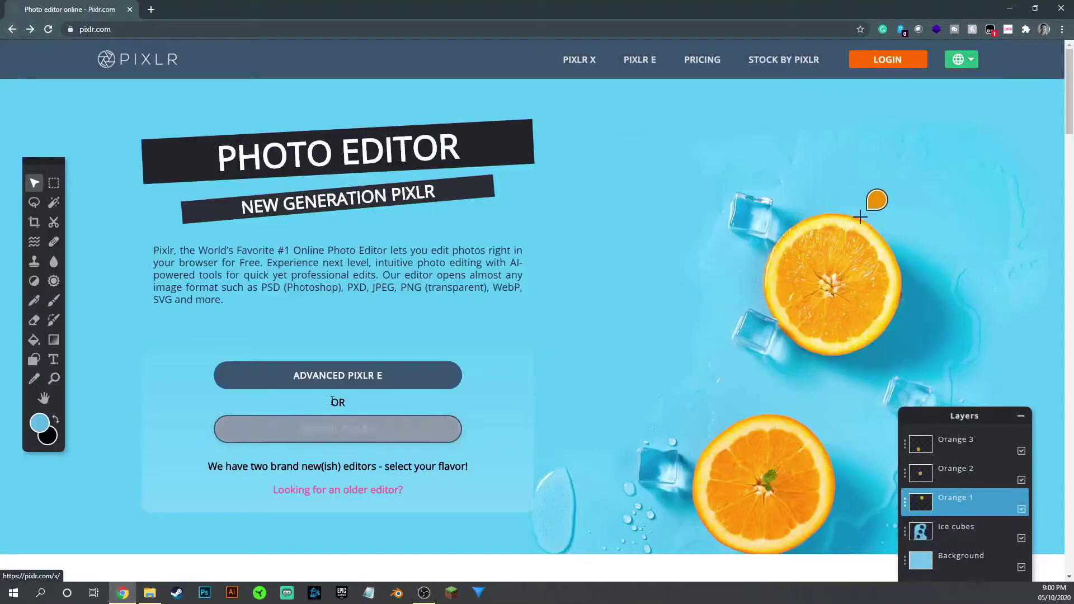
click(355, 434)
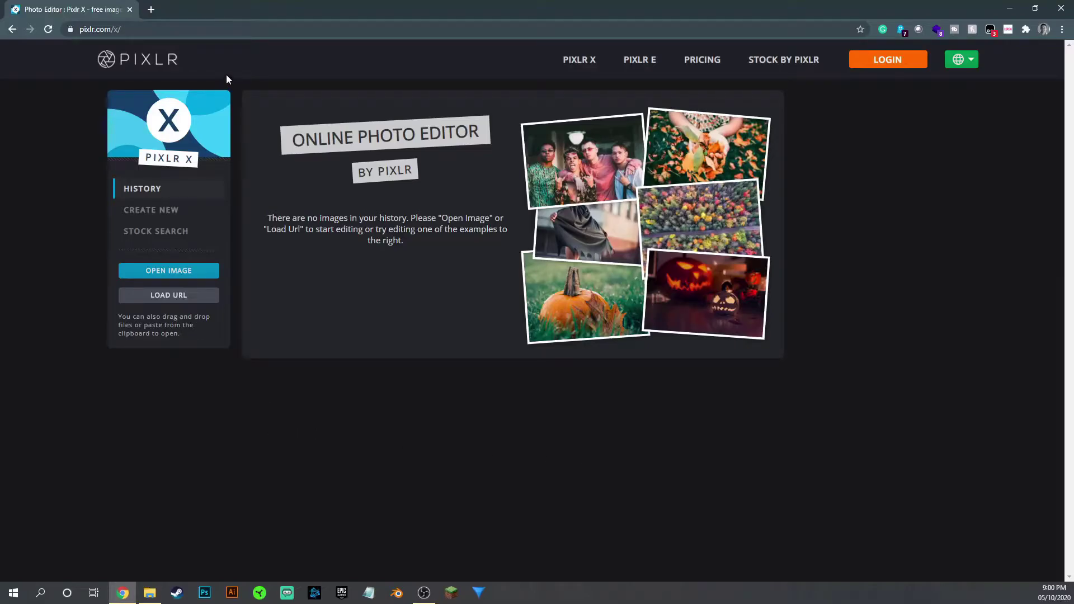
- Pick the Full HD 1920x1080 preset for the new image after trying Ultra HD
click(157, 210)
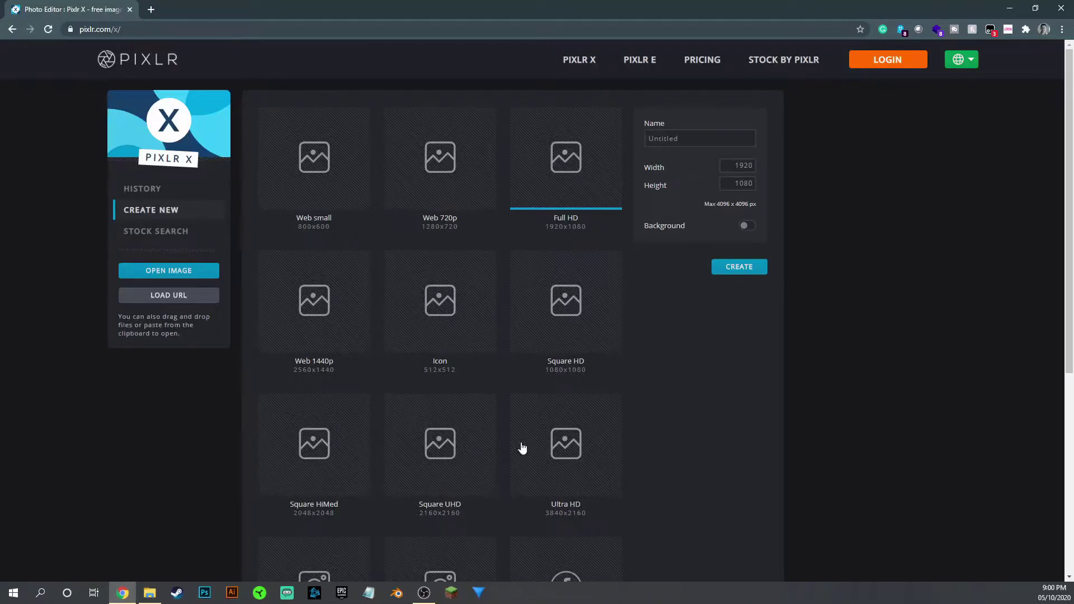
scroll(480, 463, down, 4)
scroll(480, 463, up, 4)
scroll(592, 307, down, 3)
scroll(593, 309, down, 1)
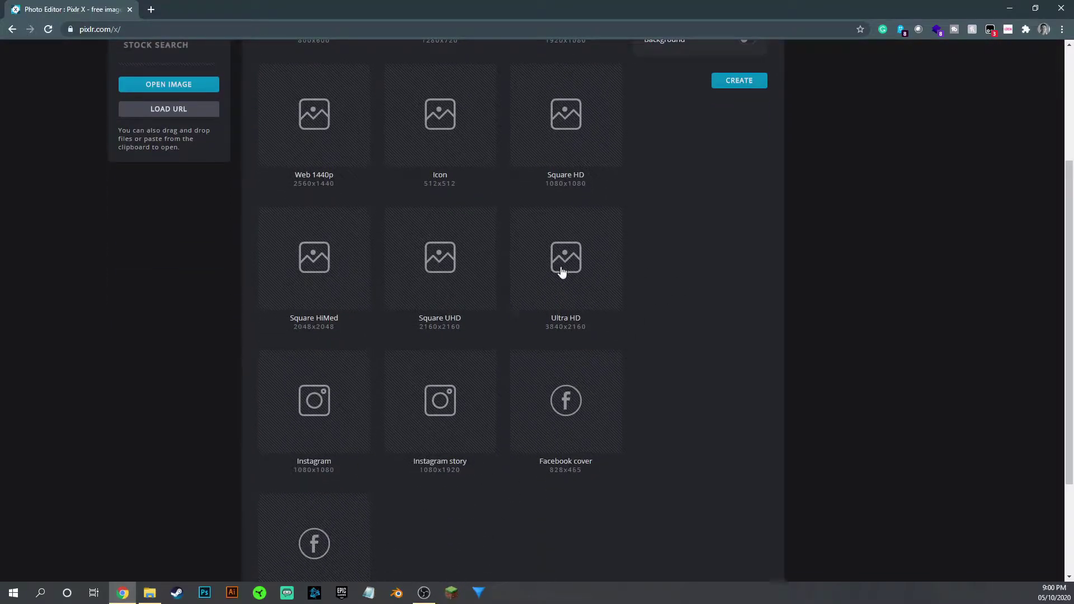
click(600, 273)
scroll(600, 273, up, 4)
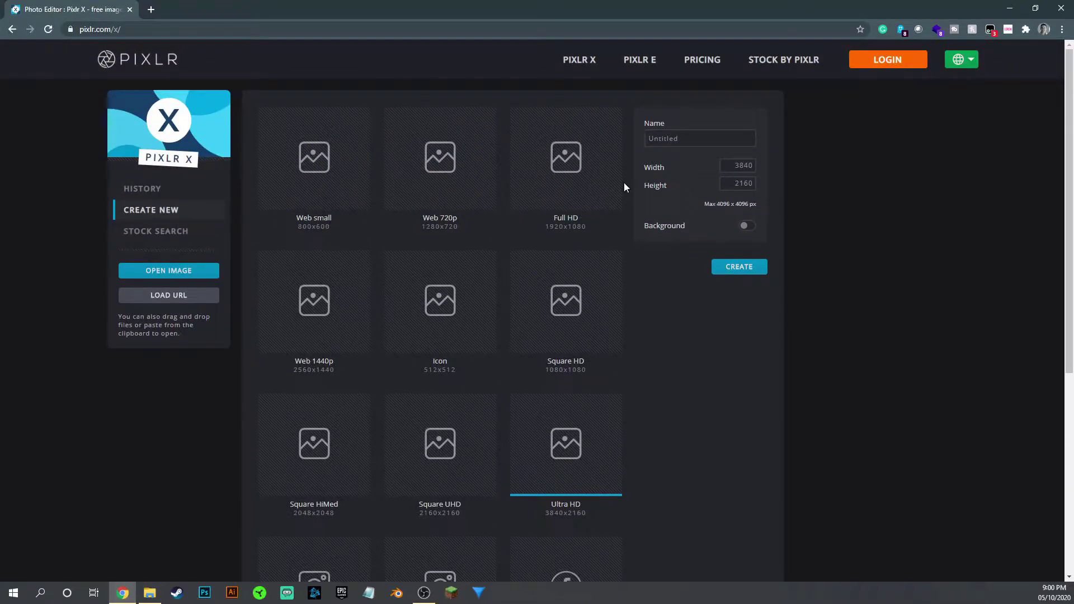
click(585, 197)
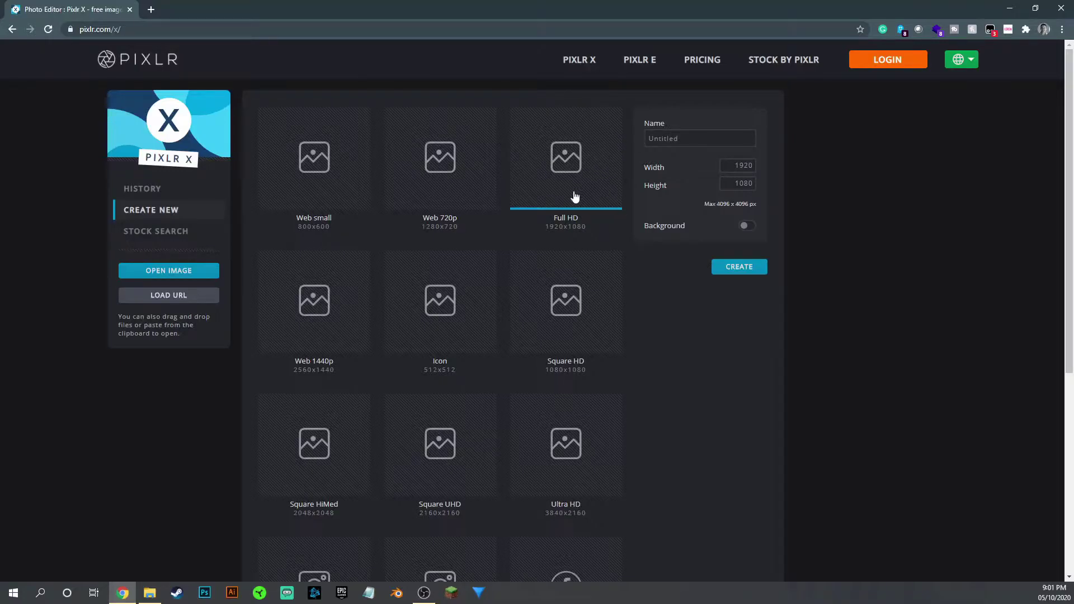
- Create the 1920x1080 canvas and zoom it out and back in
click(751, 271)
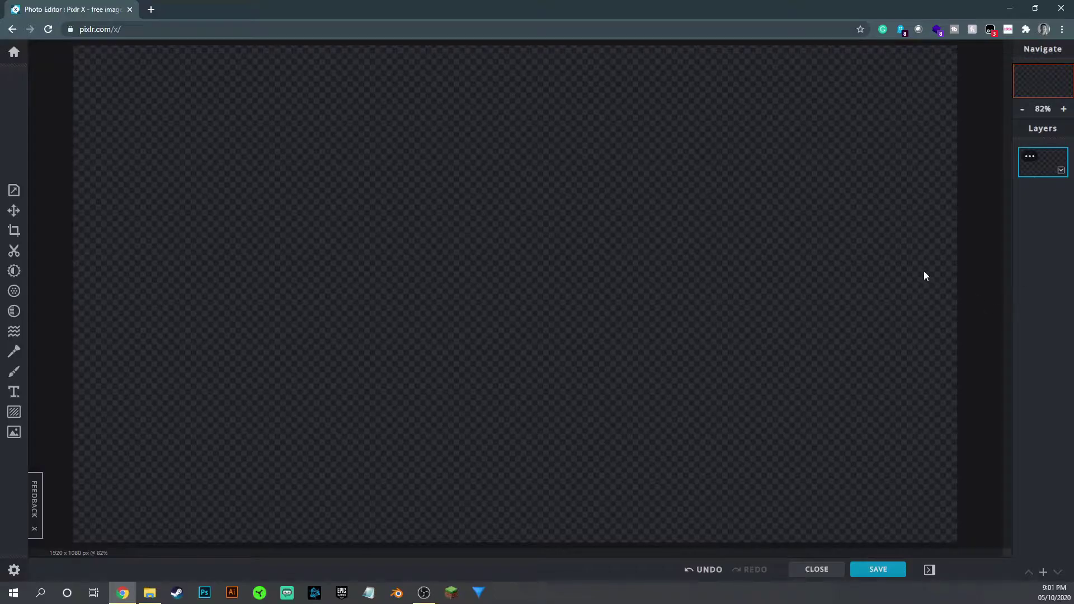
scroll(458, 197, down, 2)
scroll(458, 198, down, 1)
scroll(458, 197, up, 1)
scroll(458, 201, up, 1)
scroll(458, 201, down, 2)
scroll(458, 202, up, 2)
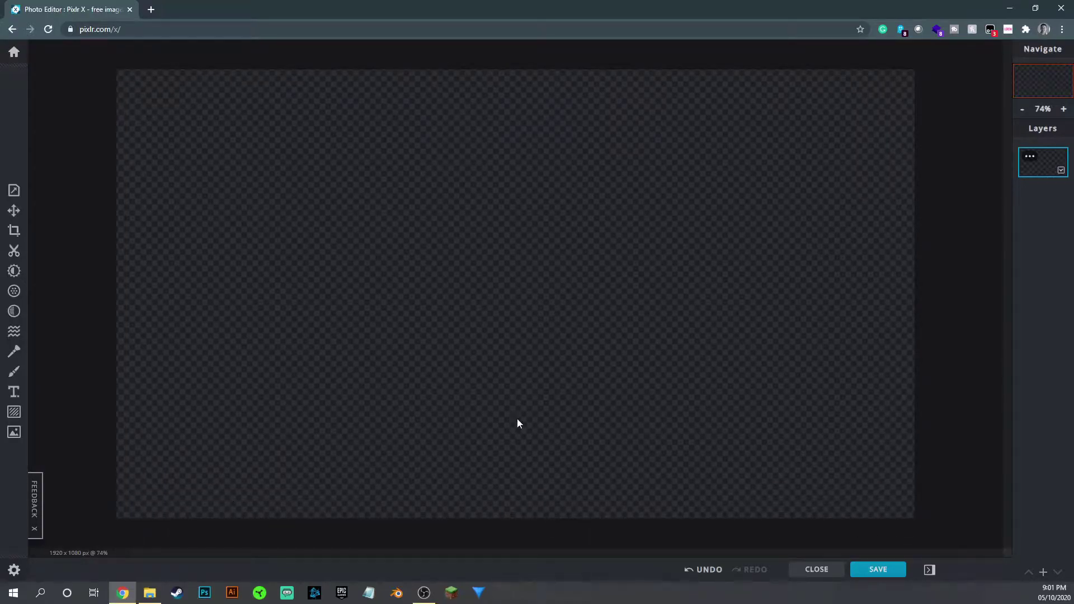
click(1022, 109)
click(1064, 108)
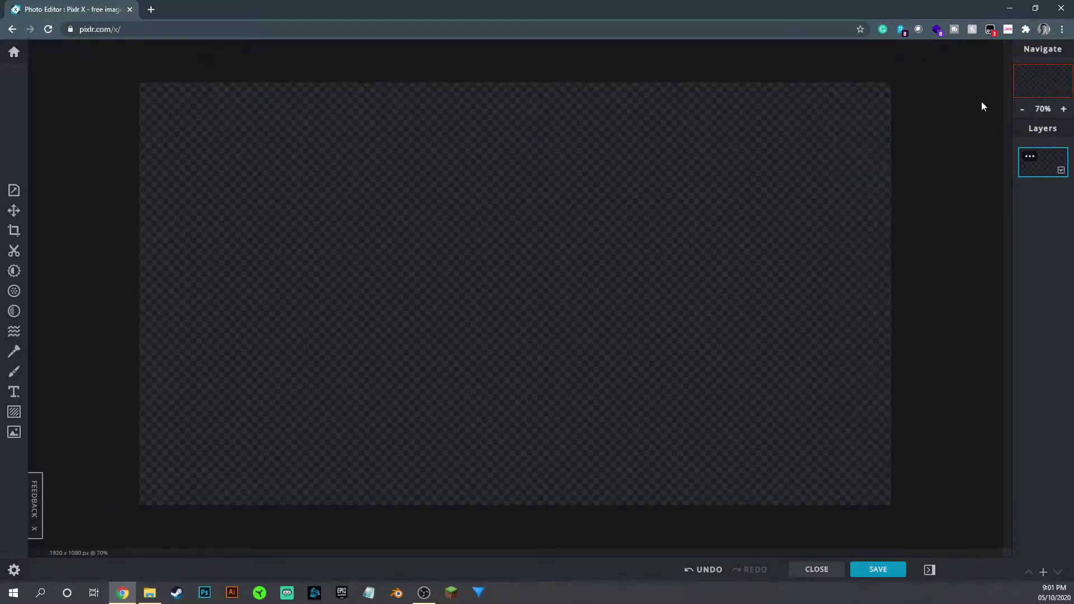
scroll(492, 259, down, 2)
scroll(650, 237, up, 1)
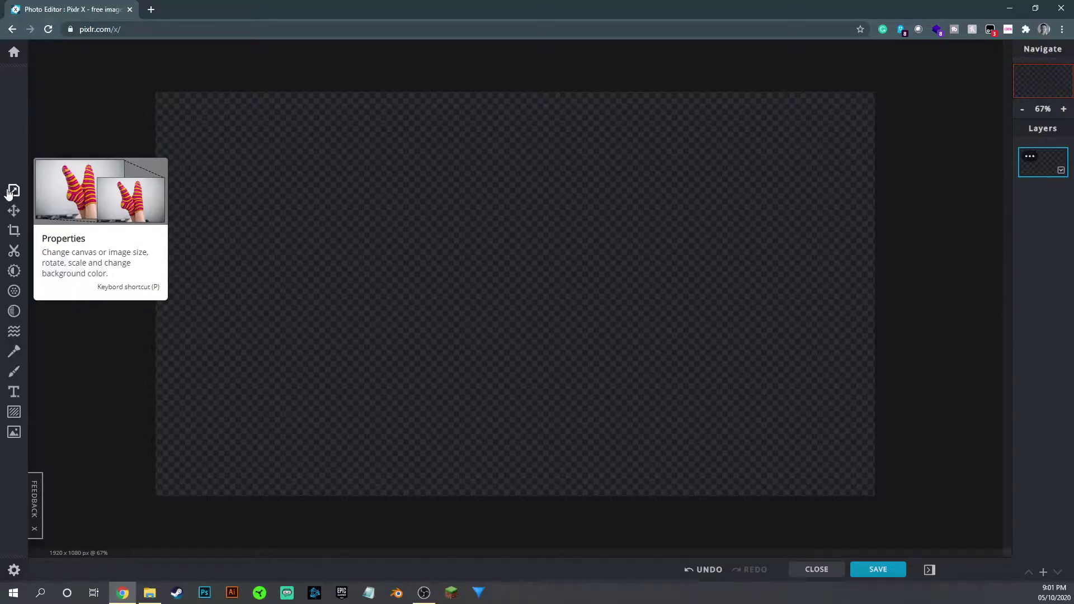
- Leave the canvas background off in Properties after briefly turning it white
click(14, 192)
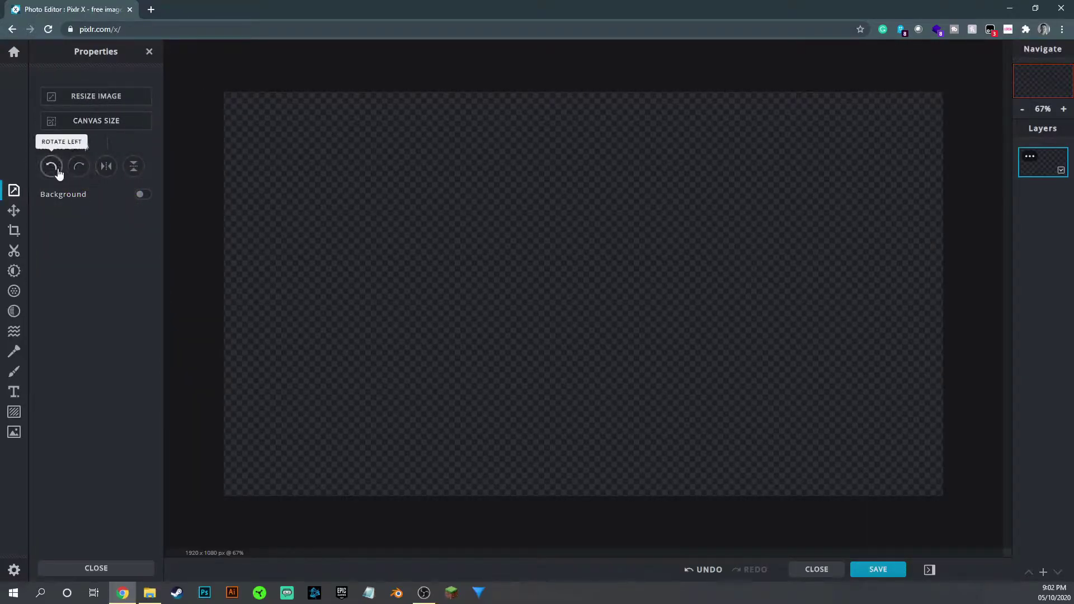
click(142, 194)
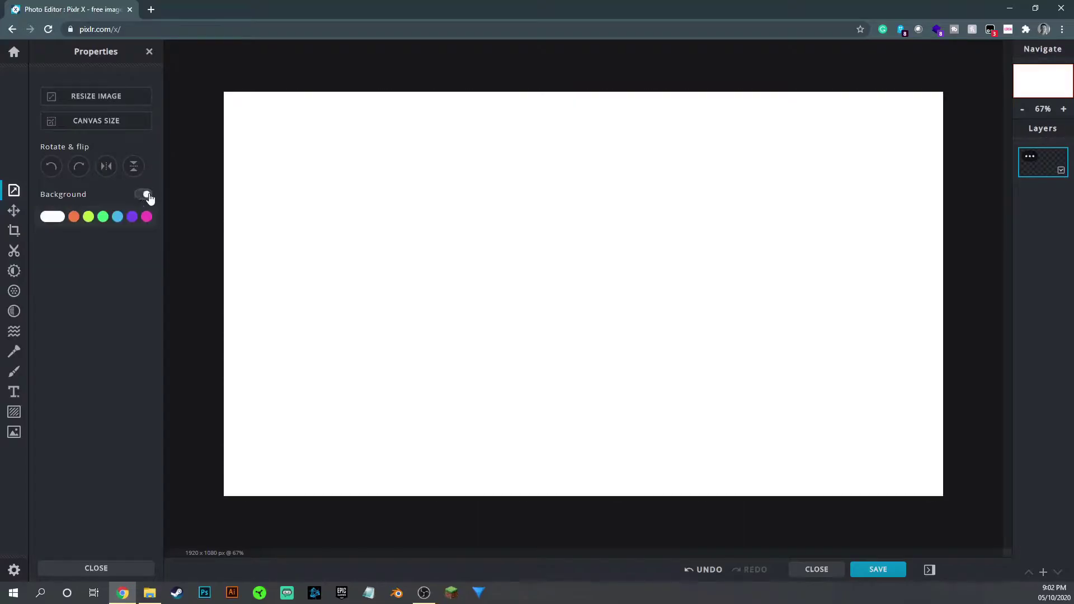
click(144, 195)
click(15, 212)
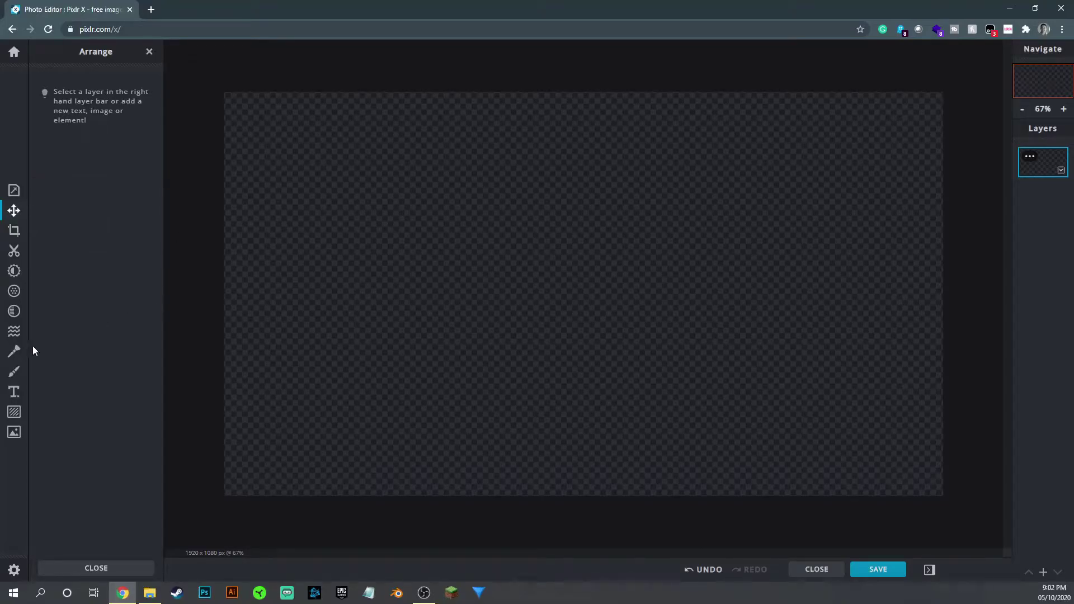
- Add The-Farmsim-Guy-logo.png from the computer to the canvas as a new layer
click(12, 440)
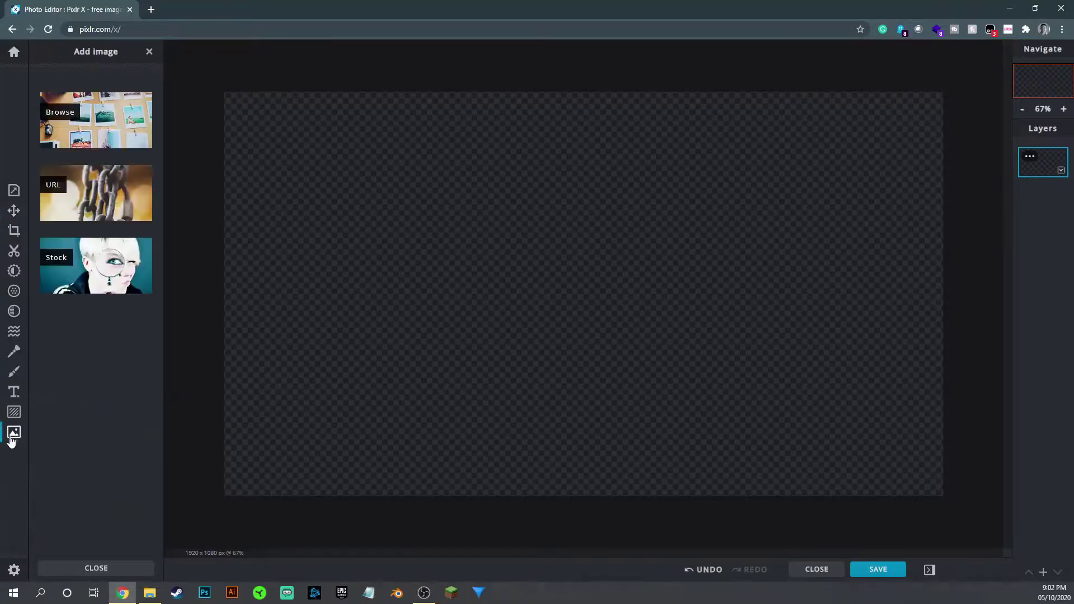
click(92, 121)
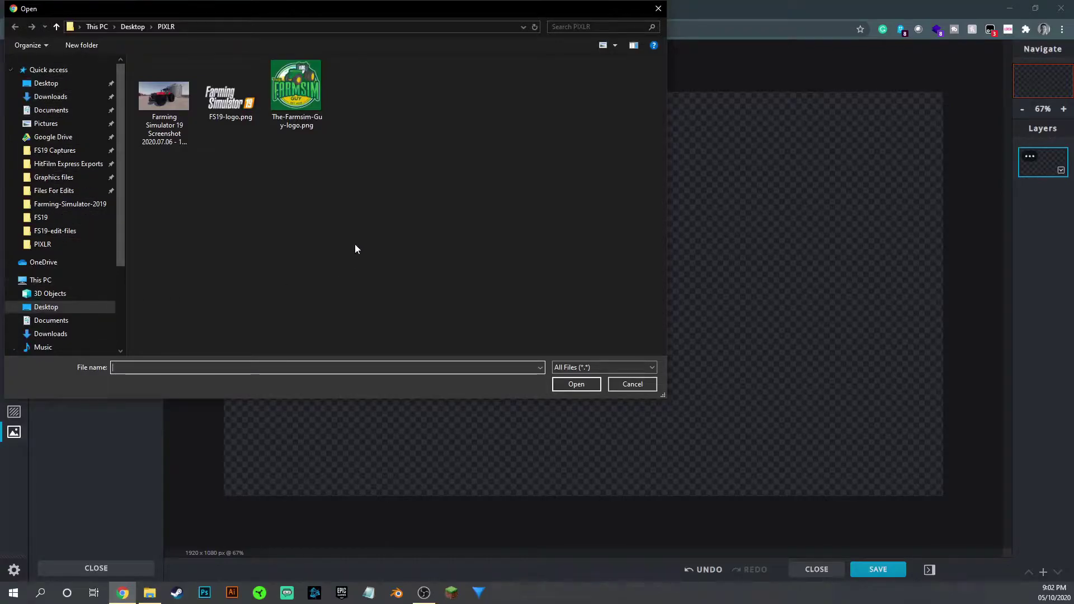
click(296, 89)
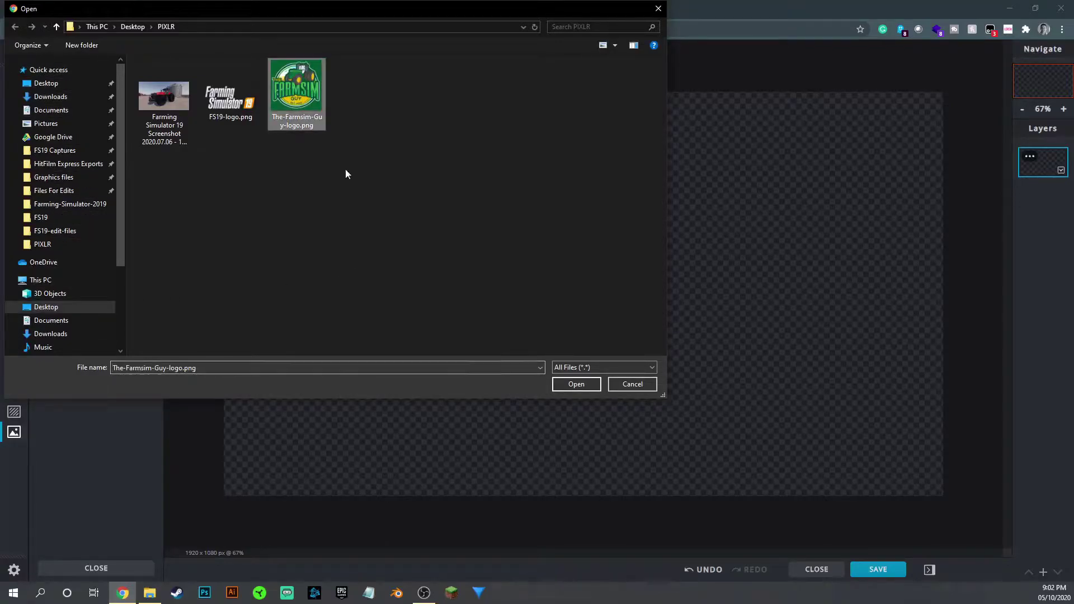
click(576, 384)
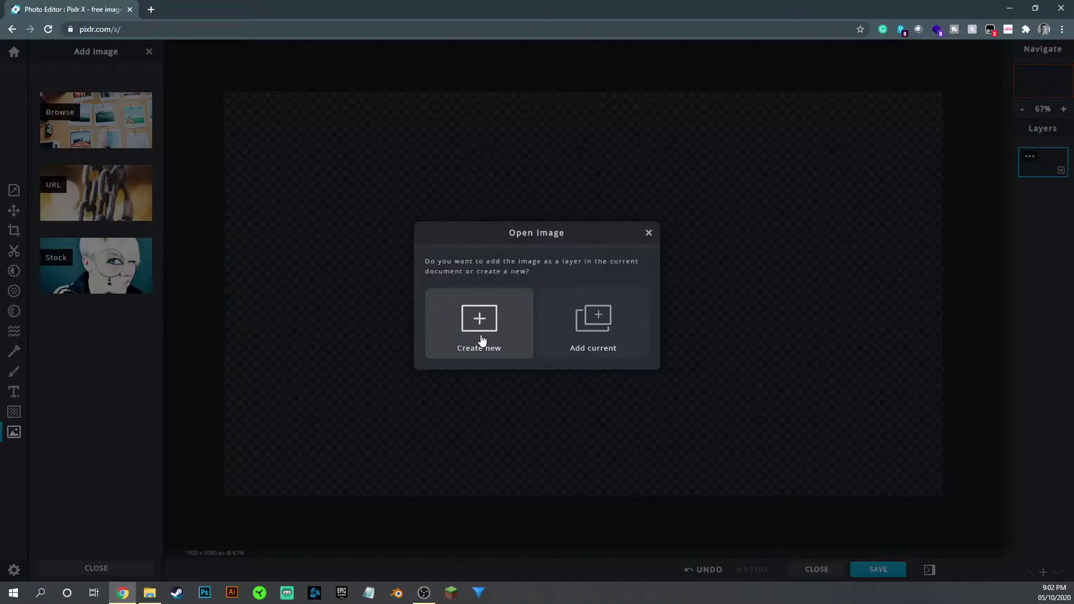
click(599, 323)
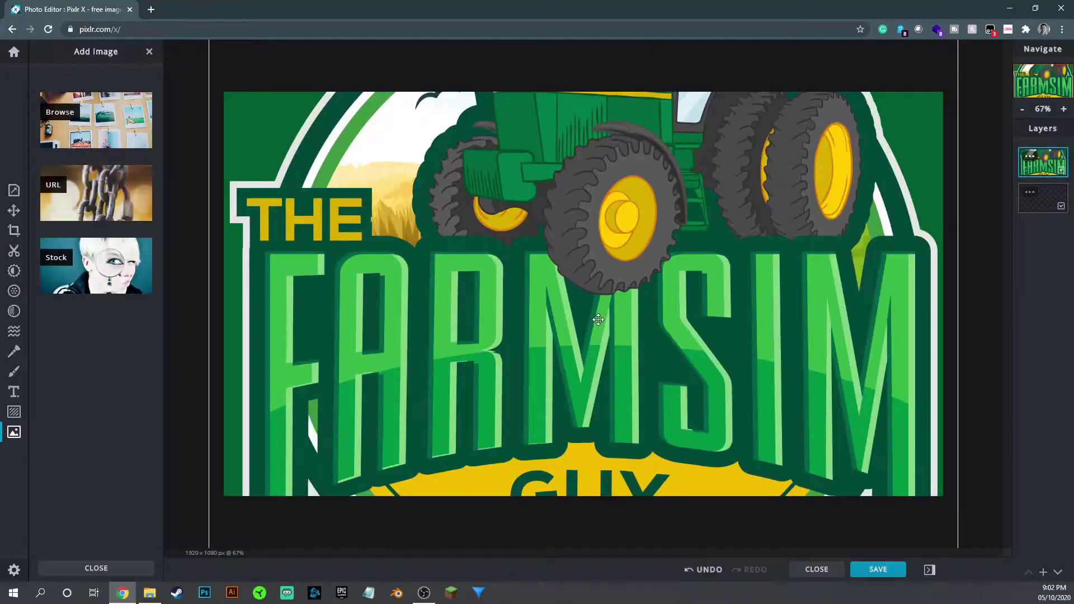
- Shrink the logo layer to a small square in the canvas centre
click(1044, 206)
click(1037, 164)
scroll(585, 249, down, 2)
scroll(586, 249, down, 1)
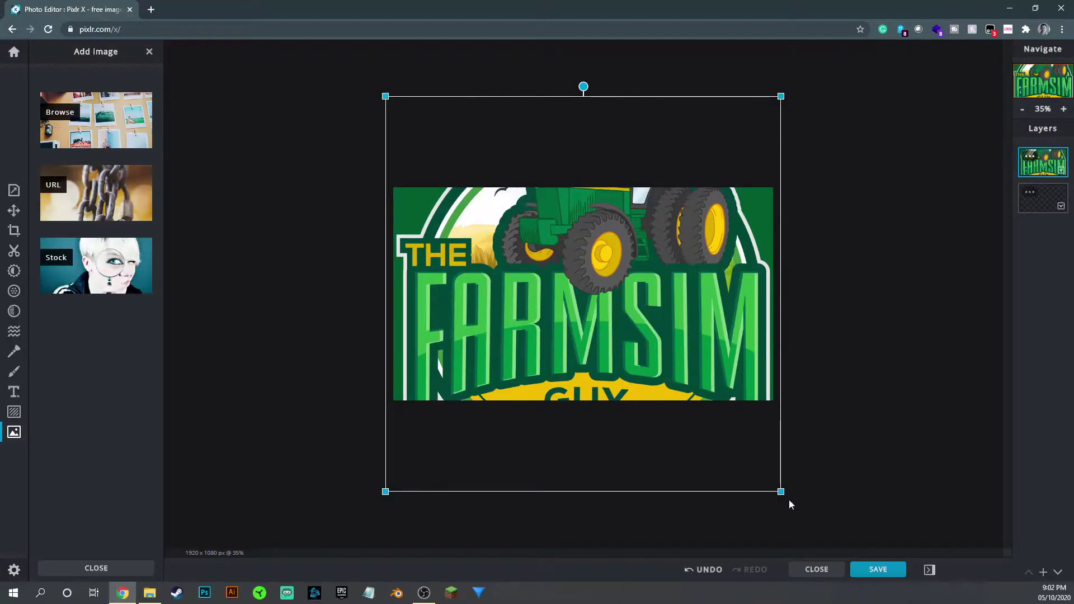
drag(386, 491, 576, 338)
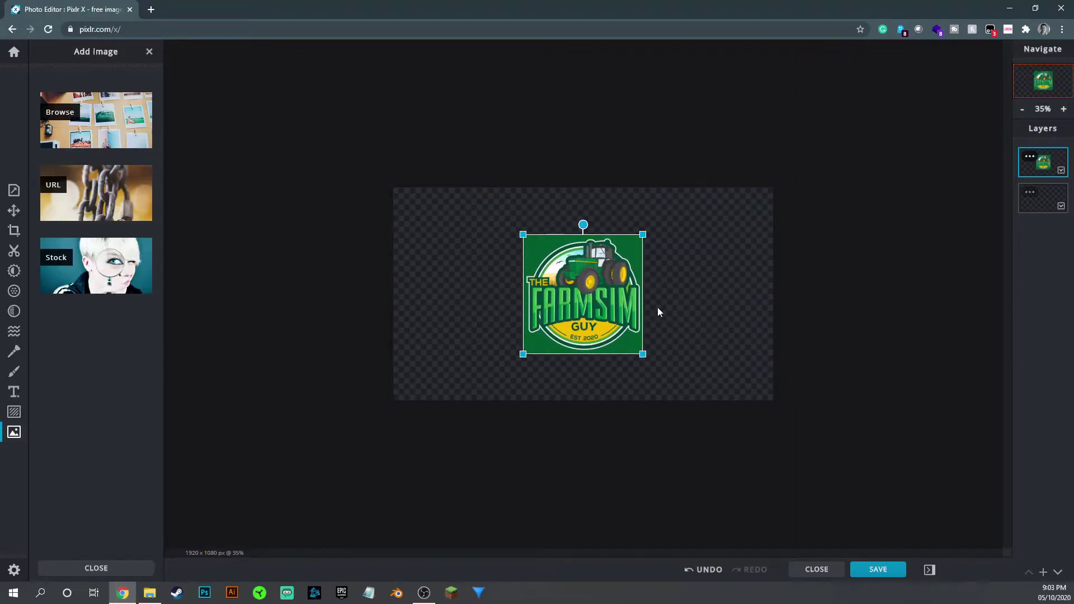
- Try rotating the logo, undo it, and shift the logo slightly right
scroll(660, 305, up, 3)
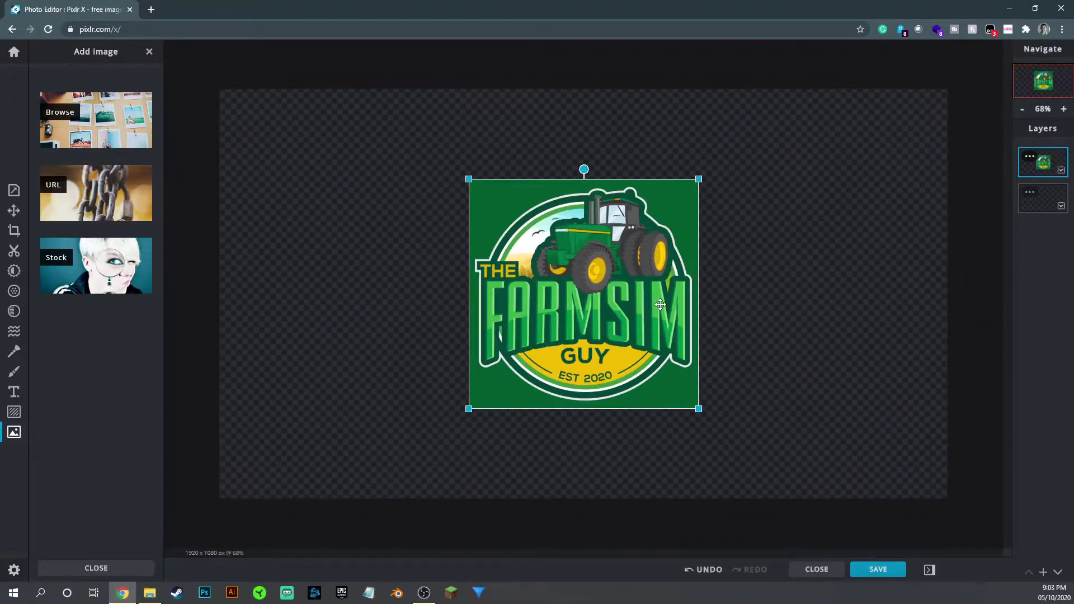
drag(583, 169, 582, 446)
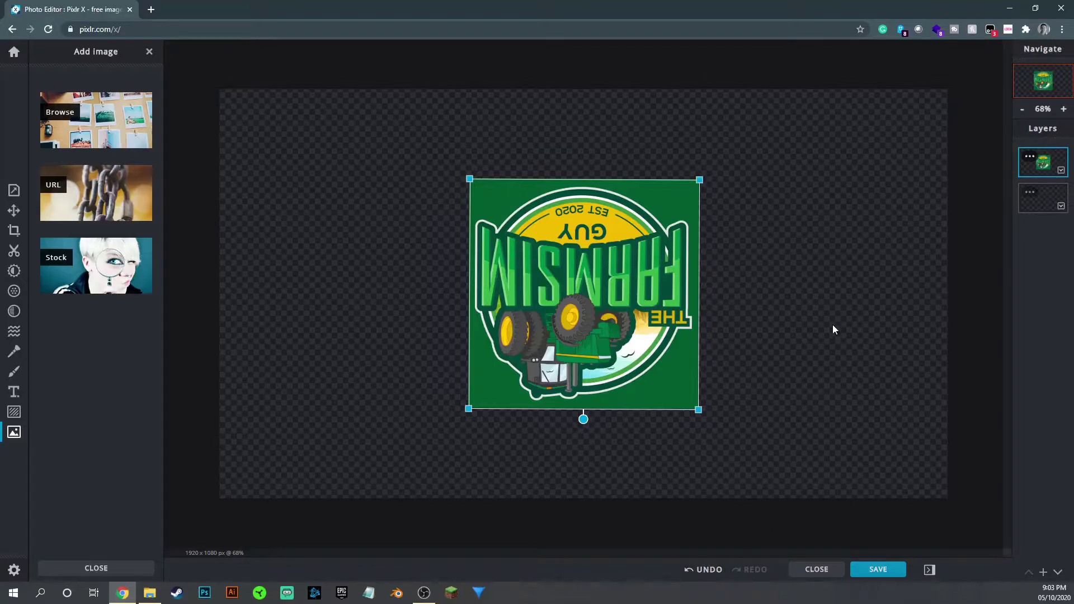
key(ctrl+z)
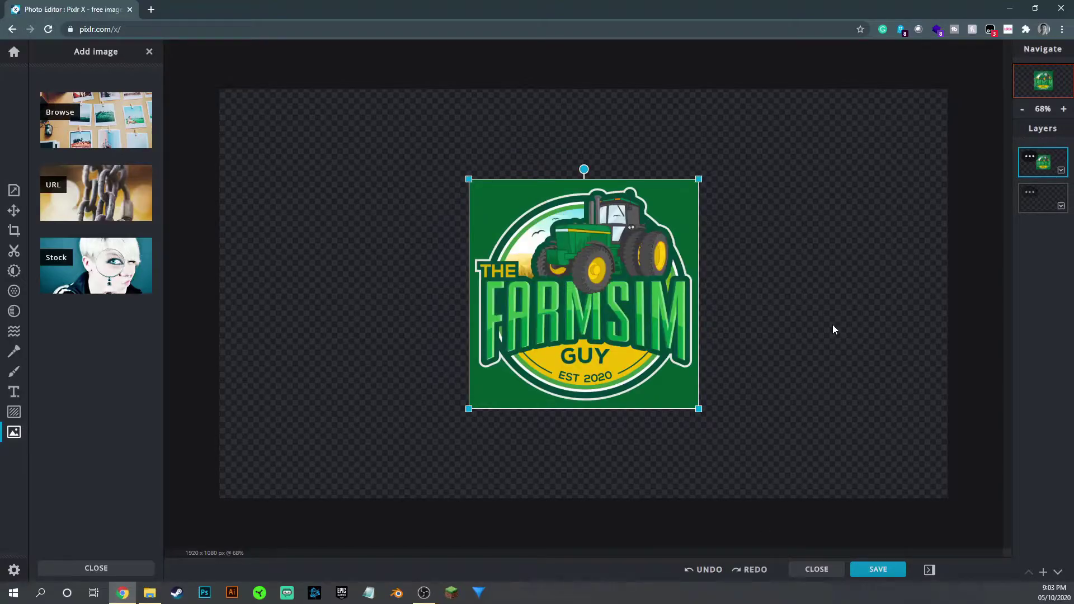
click(821, 335)
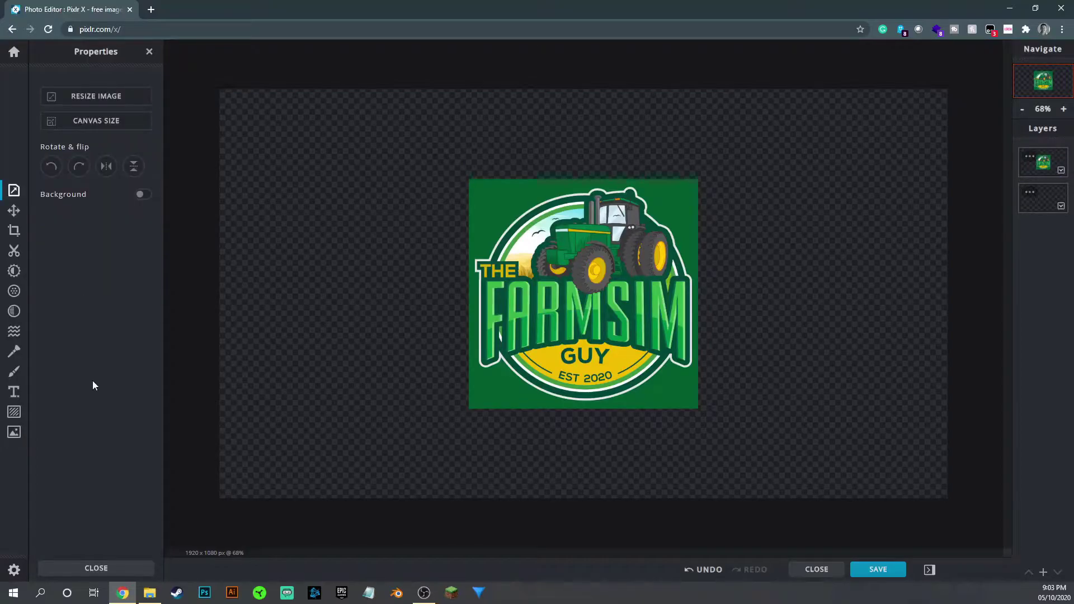
click(12, 213)
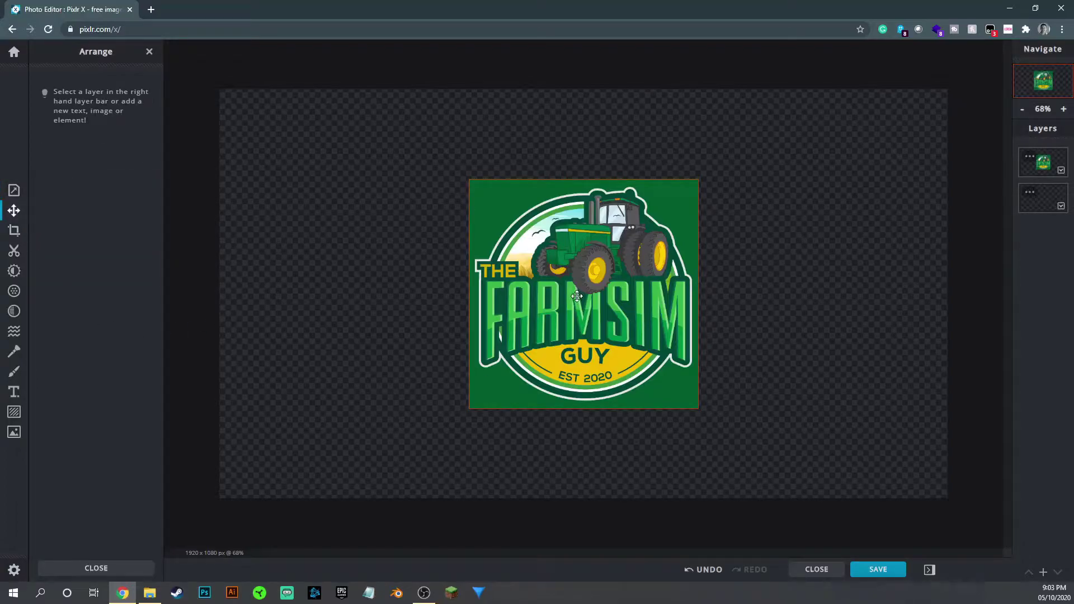
mouse_move(567, 285)
mouse_down()
mouse_move(446, 237)
mouse_move(626, 304)
mouse_move(299, 393)
mouse_move(773, 283)
mouse_move(439, 207)
mouse_move(708, 350)
mouse_move(817, 213)
mouse_move(348, 255)
mouse_move(571, 249)
mouse_move(561, 287)
mouse_move(582, 278)
mouse_up()
- Test rotation and fading, set blend mode None at transparency 100, then deselect
click(51, 218)
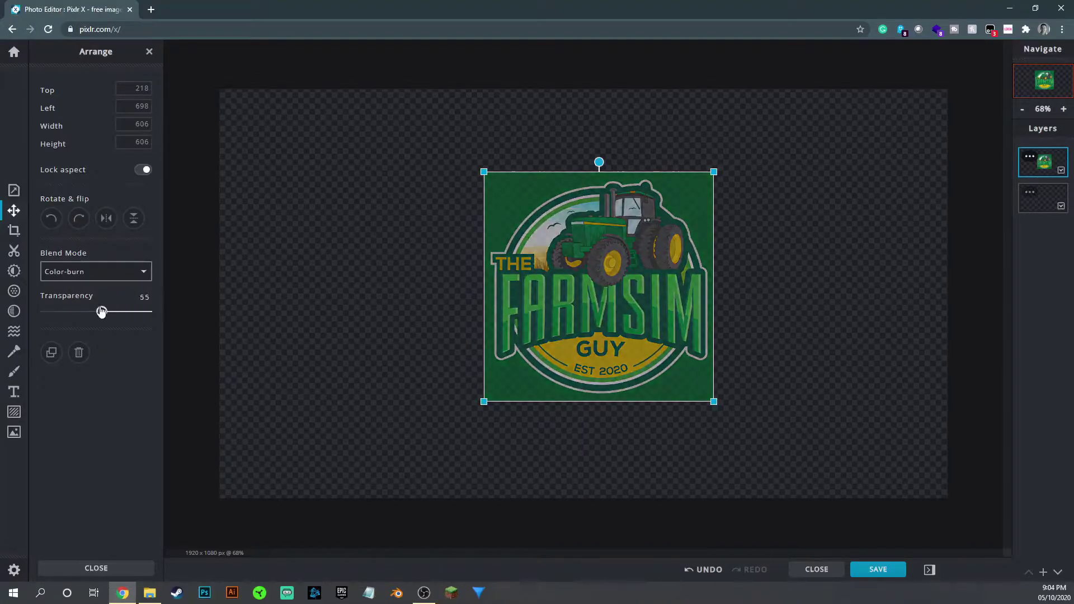
mouse_move(100, 312)
mouse_down()
mouse_move(50, 311)
mouse_move(108, 312)
mouse_move(53, 319)
mouse_move(170, 336)
mouse_up()
click(140, 273)
click(92, 284)
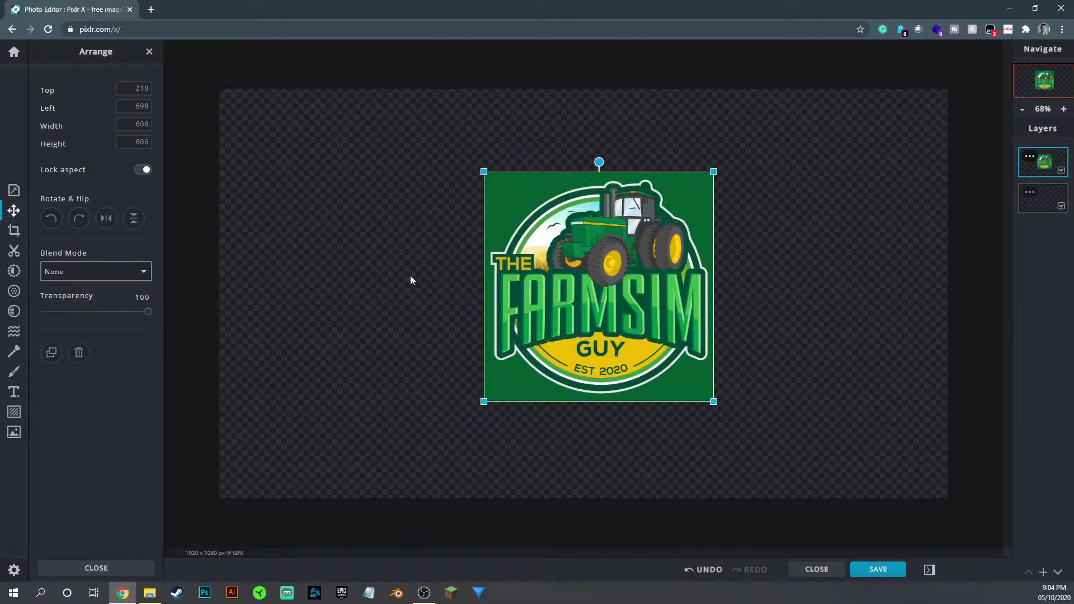
drag(145, 314, 166, 333)
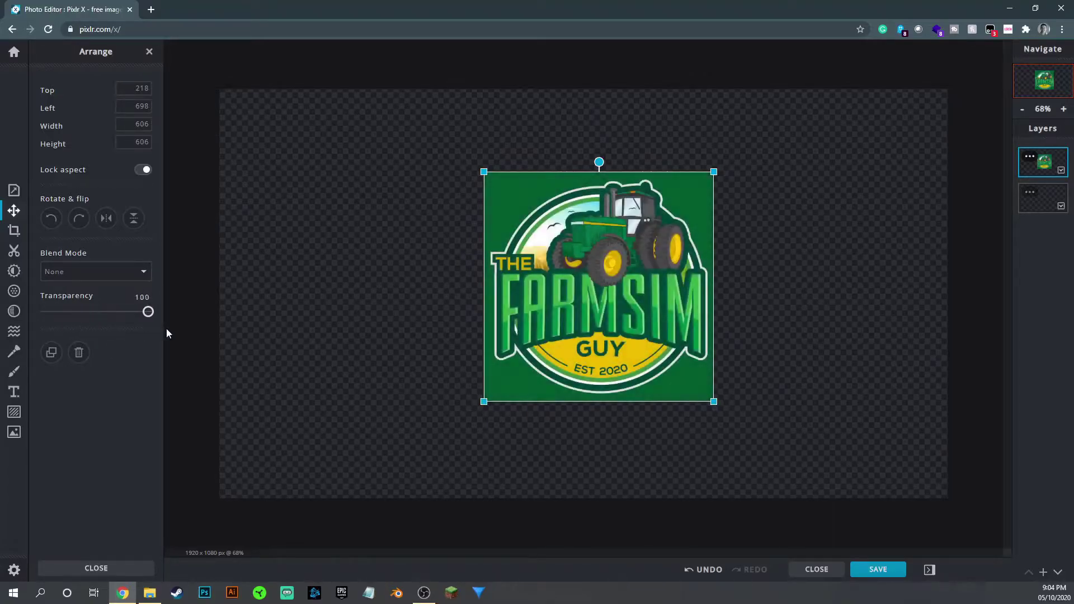
click(342, 334)
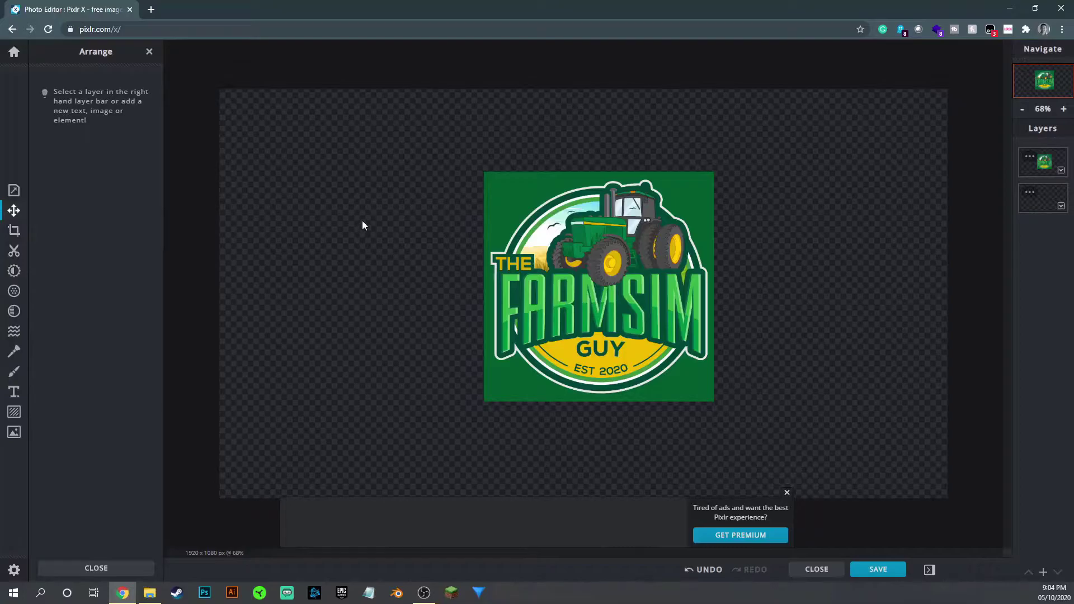
click(14, 231)
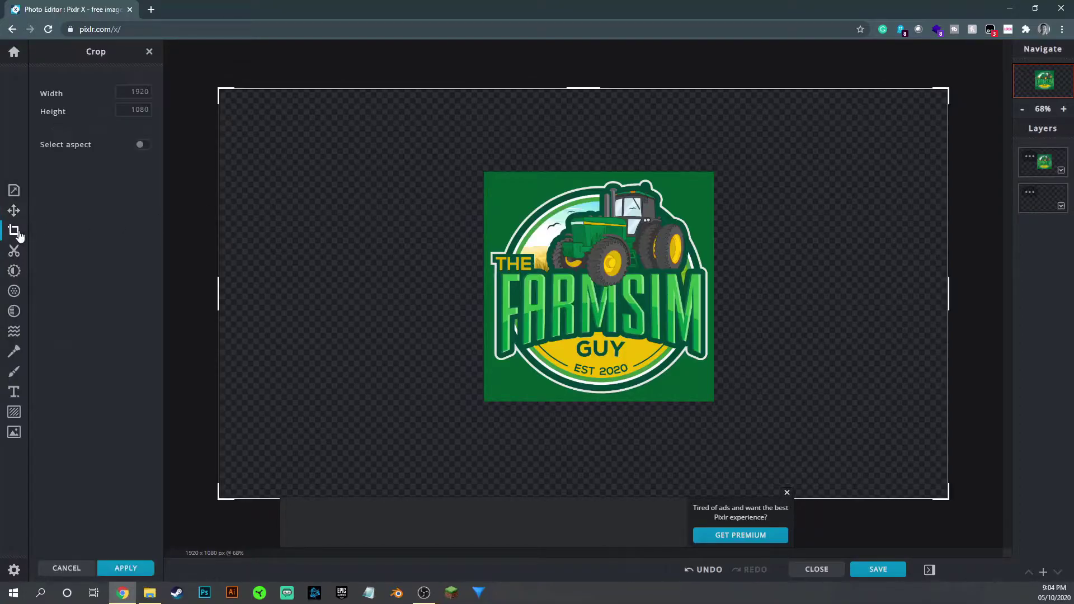
drag(230, 100, 480, 138)
drag(949, 305, 771, 299)
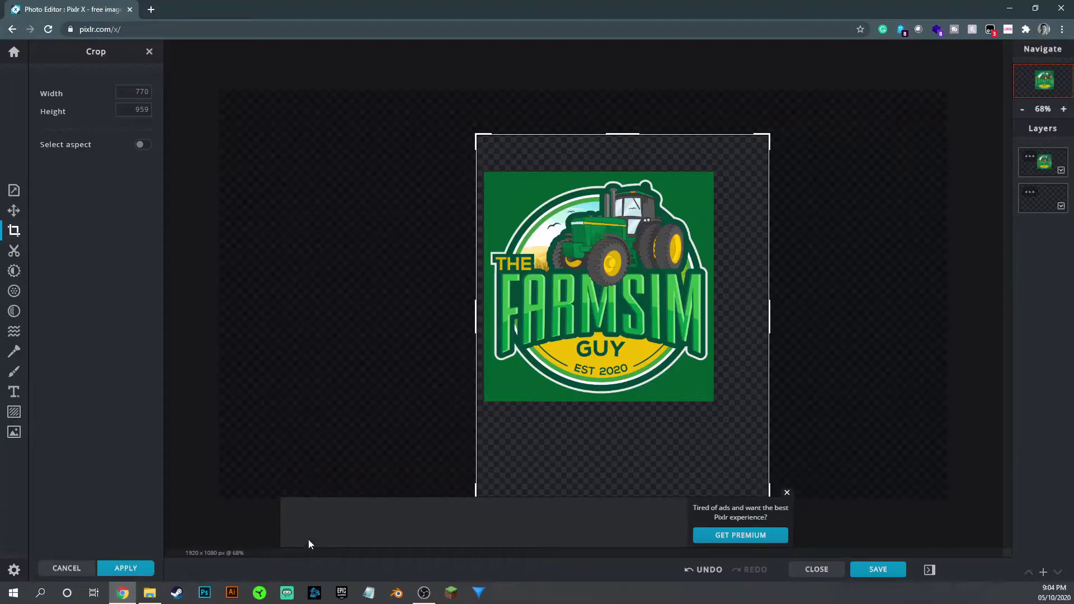
click(787, 494)
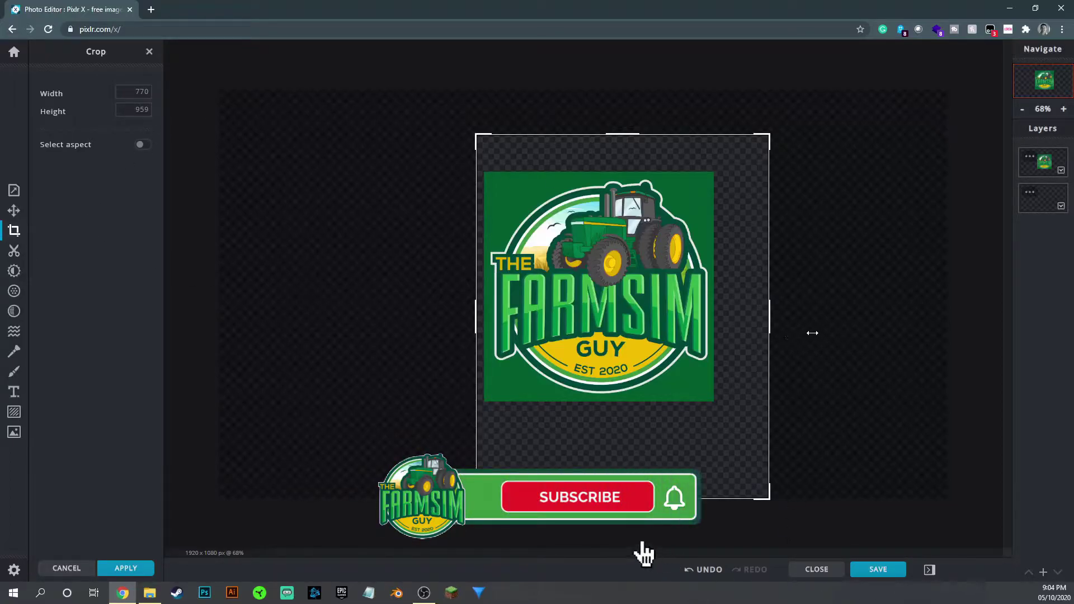
drag(476, 318, 233, 324)
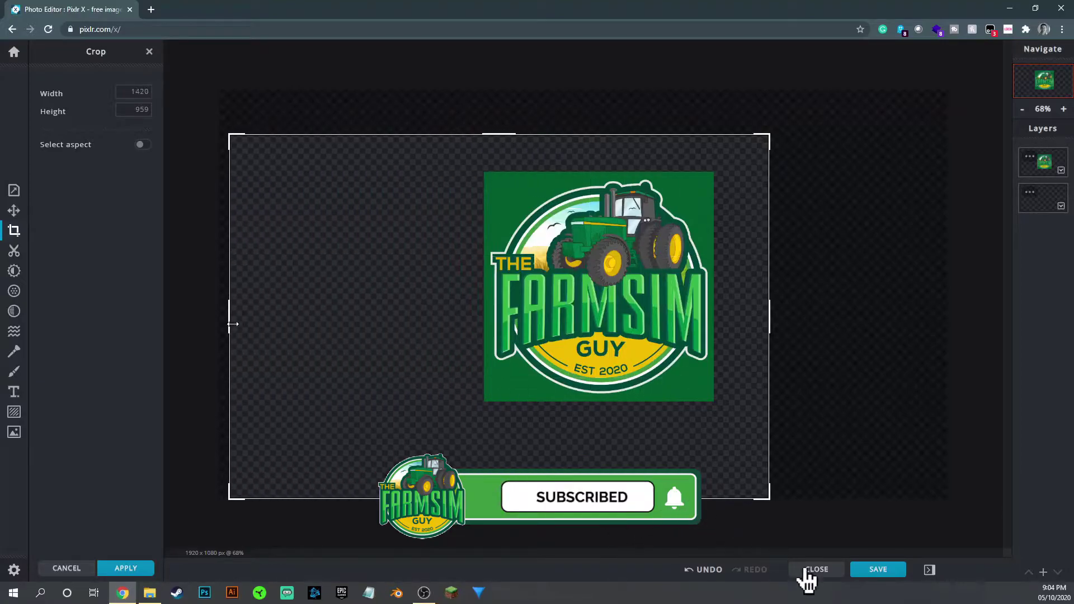
drag(773, 331, 910, 346)
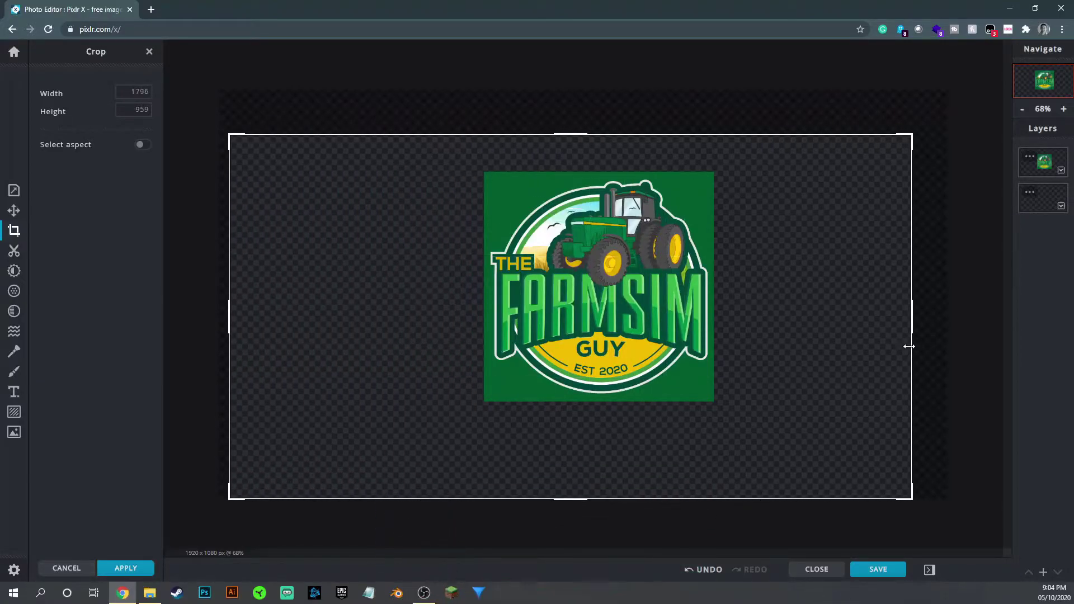
drag(581, 131, 581, 110)
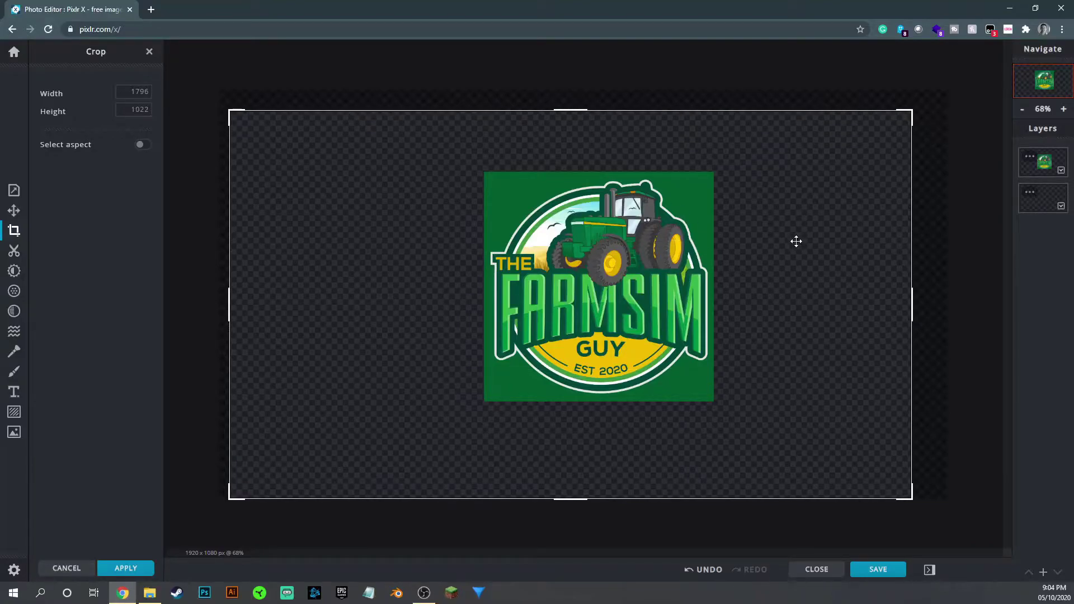
key(Return)
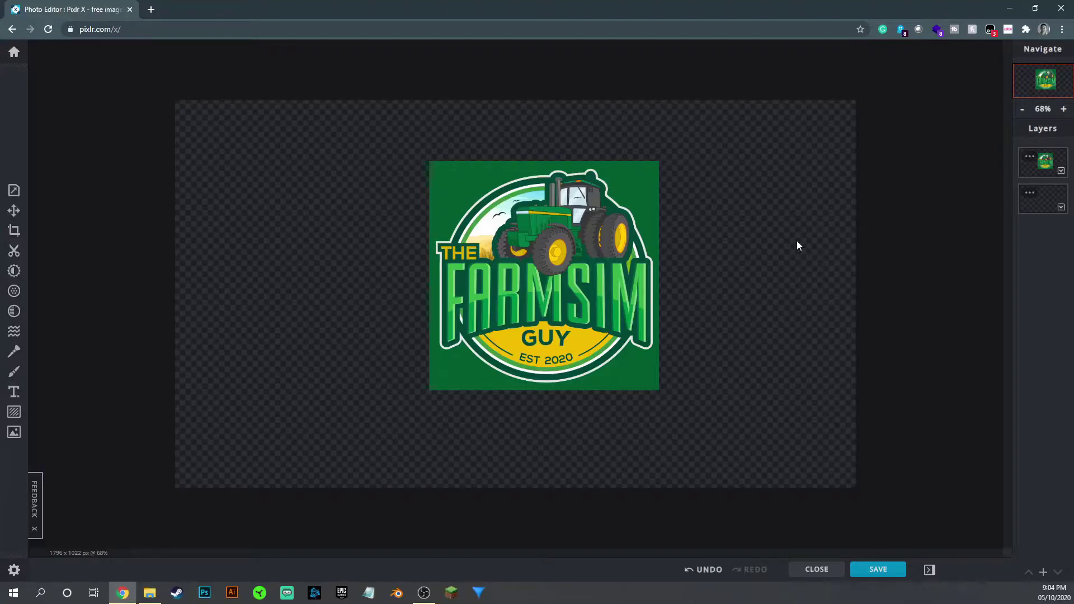
key(ctrl+z)
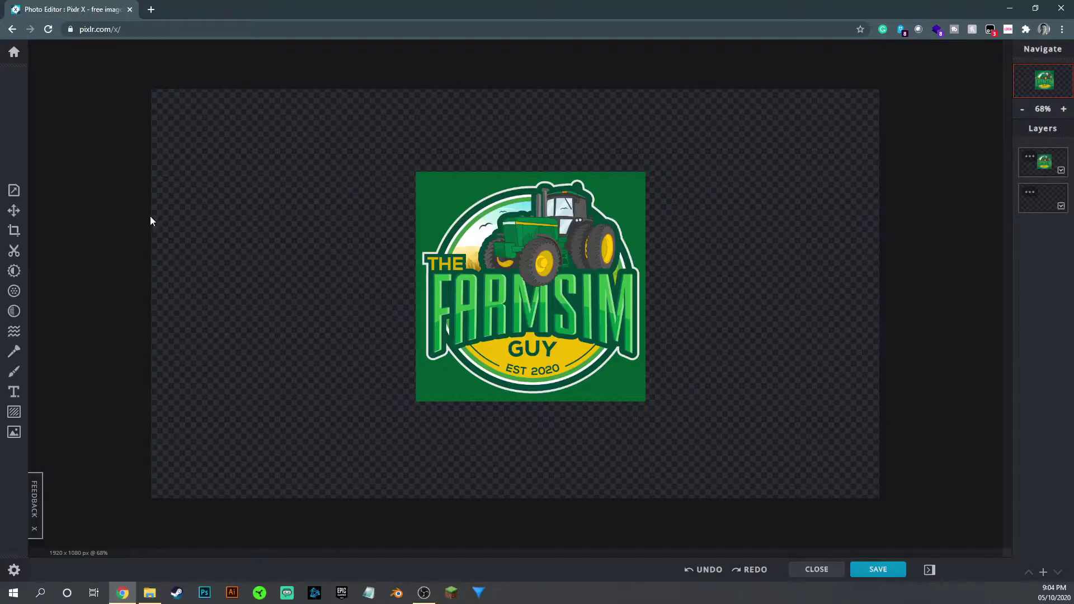
- Cut away the logo's green square backdrop with Magic Cutout after undoing a rectangle cutout
click(14, 251)
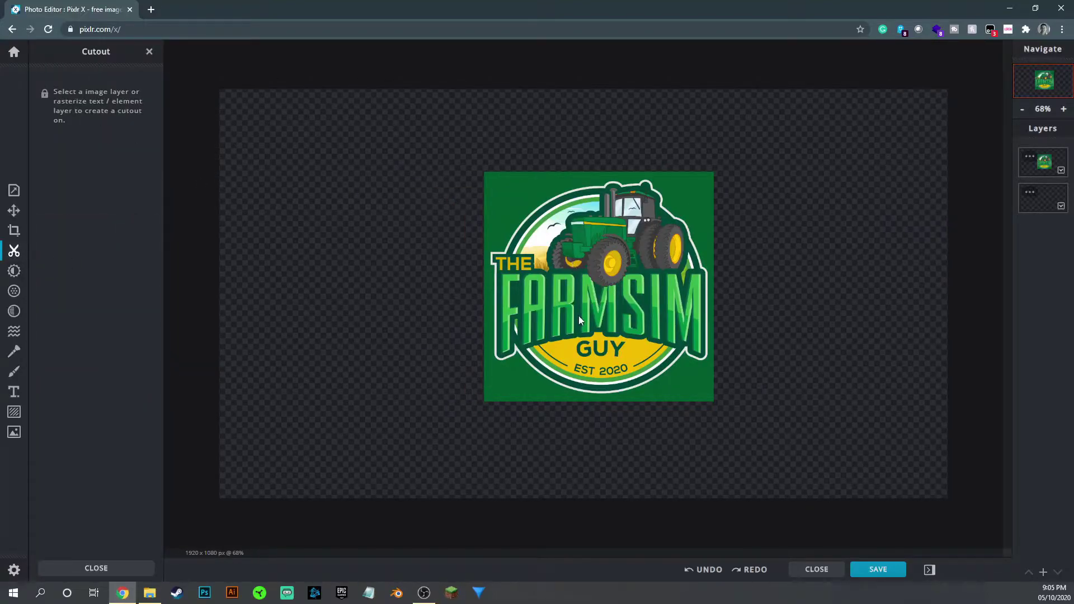
click(1050, 162)
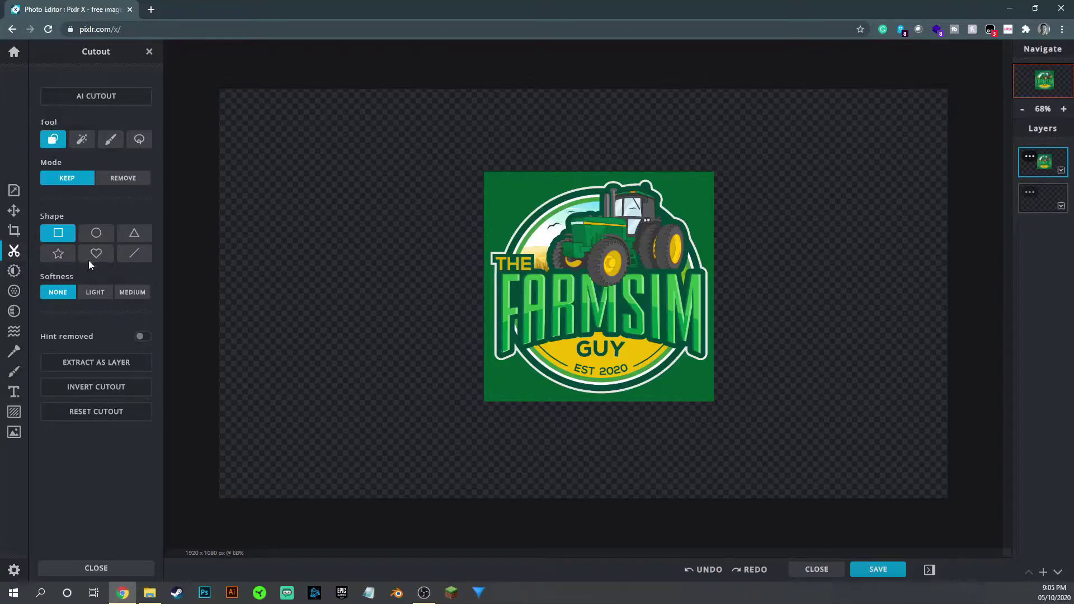
drag(586, 267, 634, 328)
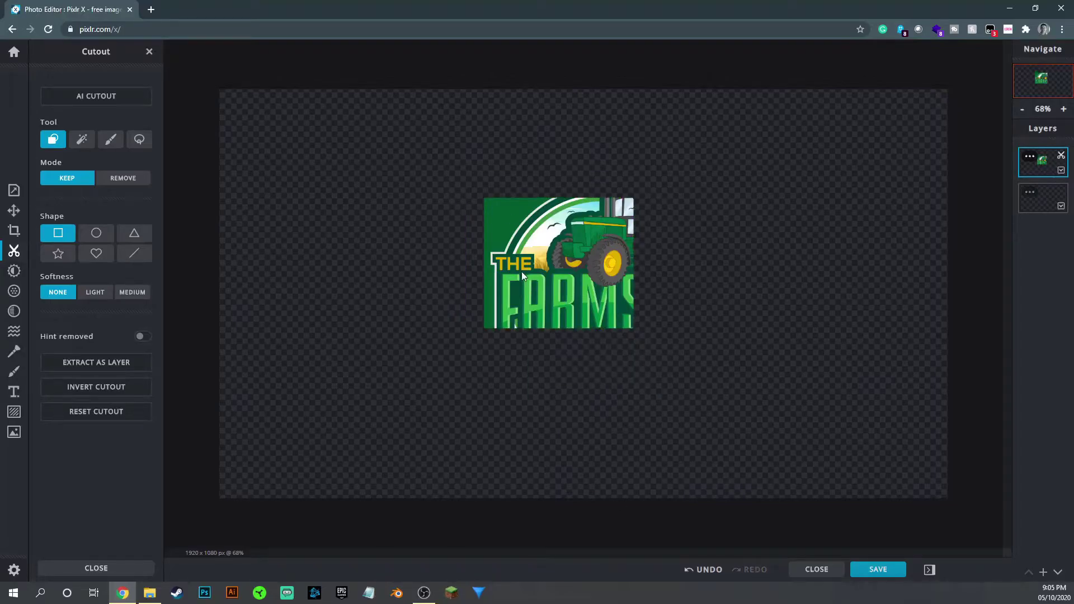
key(ctrl+z)
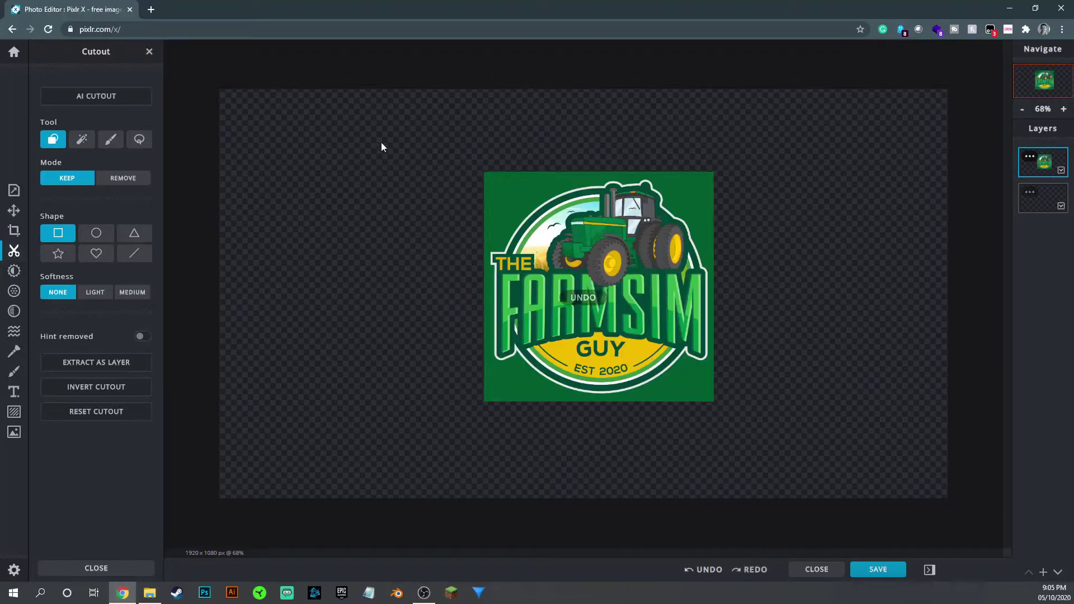
click(82, 139)
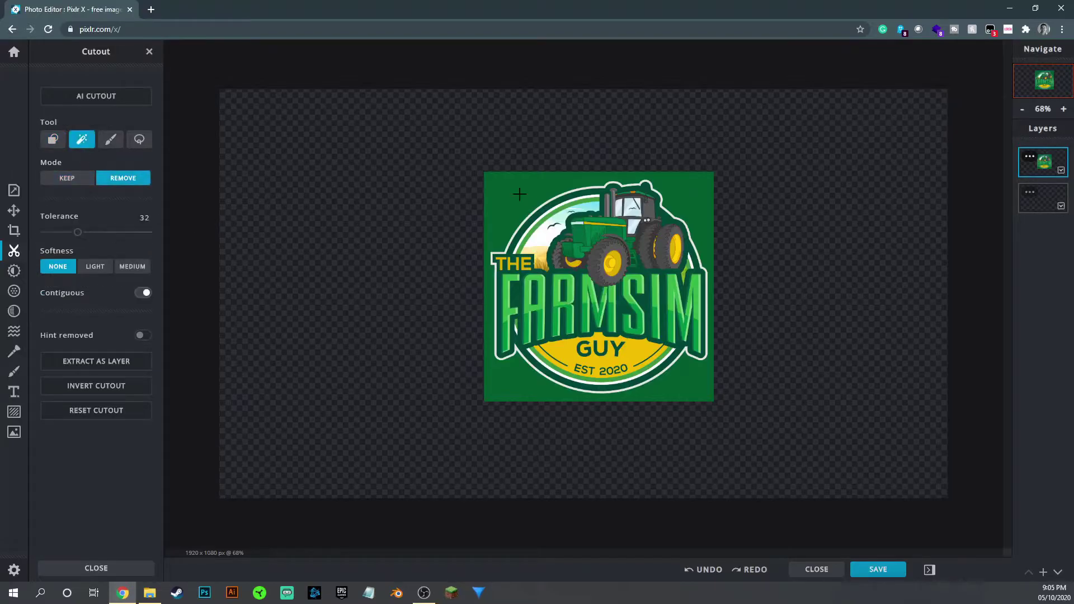
click(493, 182)
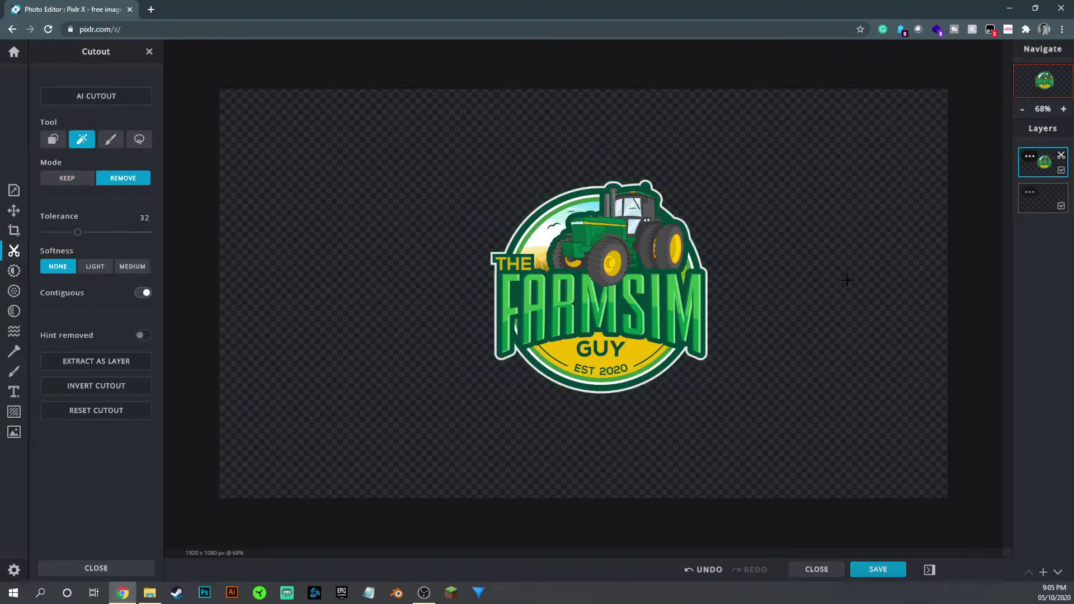
click(14, 211)
- Nudge the cut-out logo slightly up and to the right
click(14, 212)
click(15, 212)
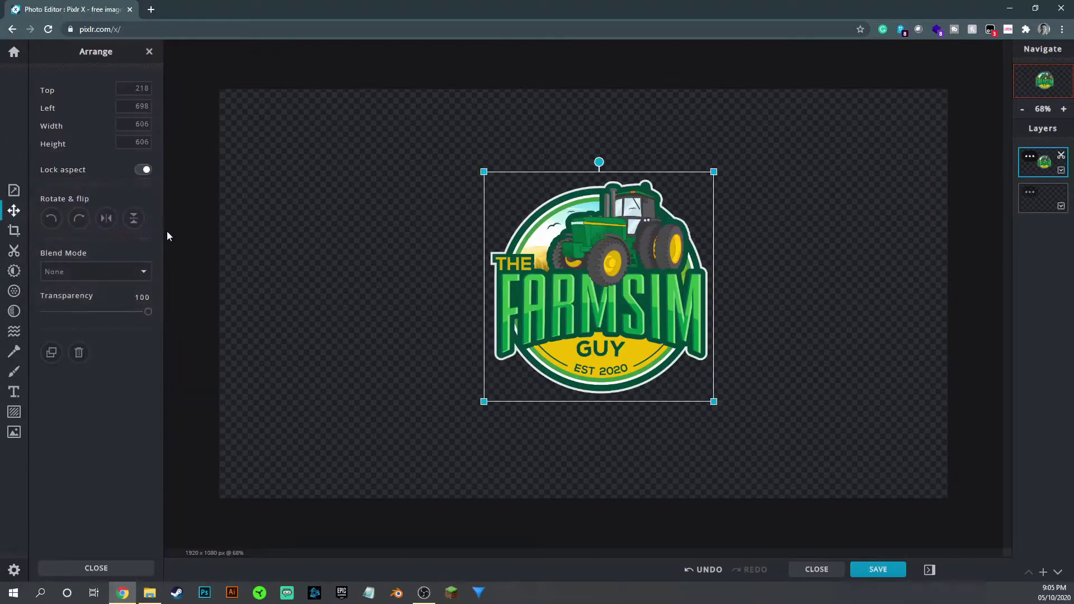
drag(566, 276, 570, 248)
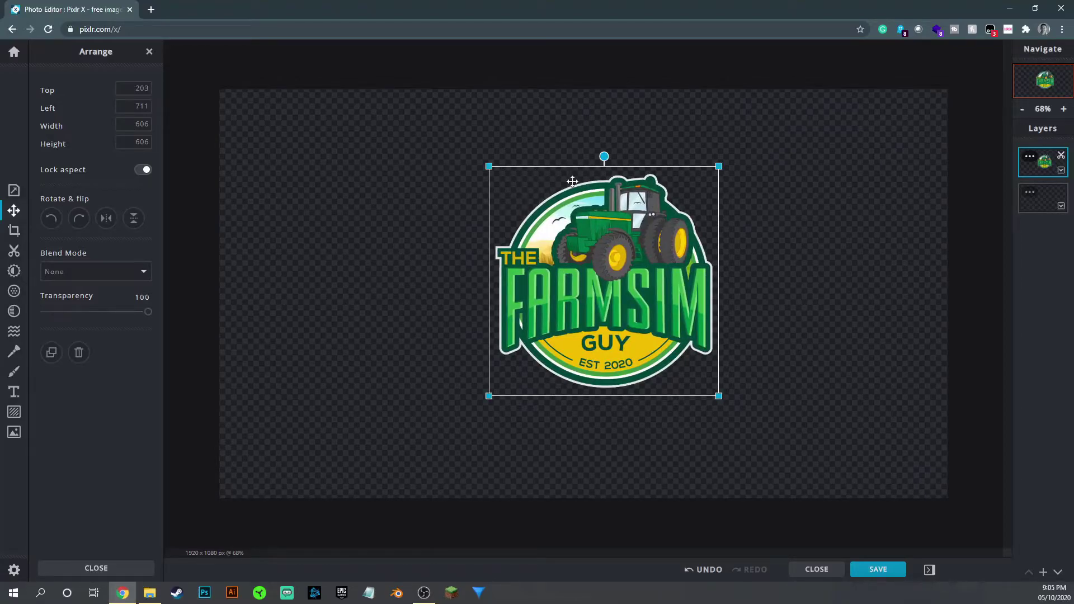
click(14, 250)
- Try Vibrance, Temperature, Tint, Hue -89, Brightness 100, Exposure 100 and Contrast 46 on the logo
click(14, 270)
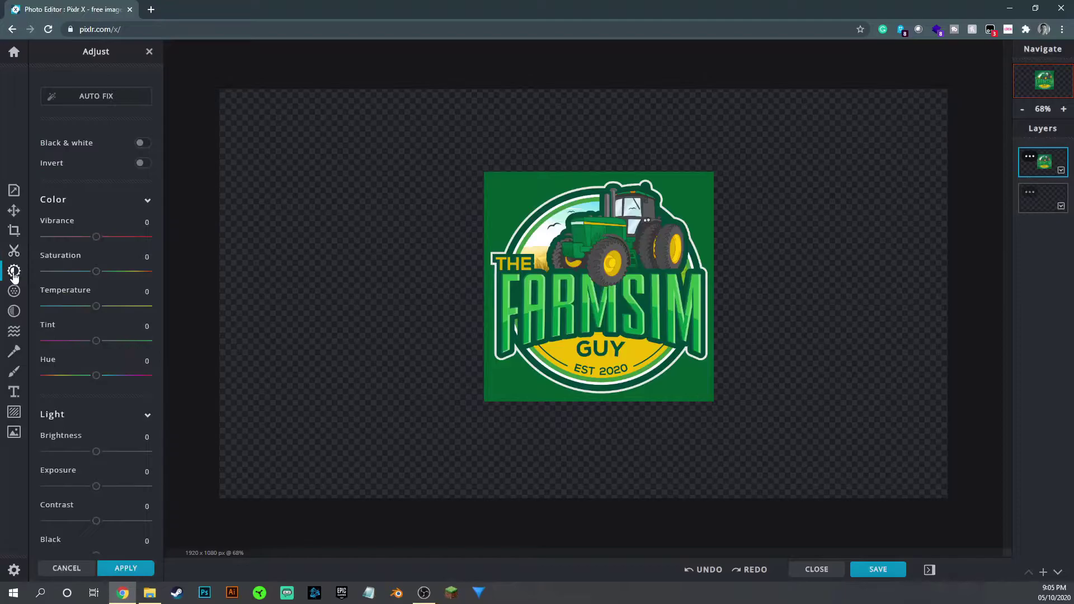
drag(97, 247, 95, 272)
drag(97, 308, 128, 307)
drag(95, 341, 125, 341)
drag(96, 375, 72, 388)
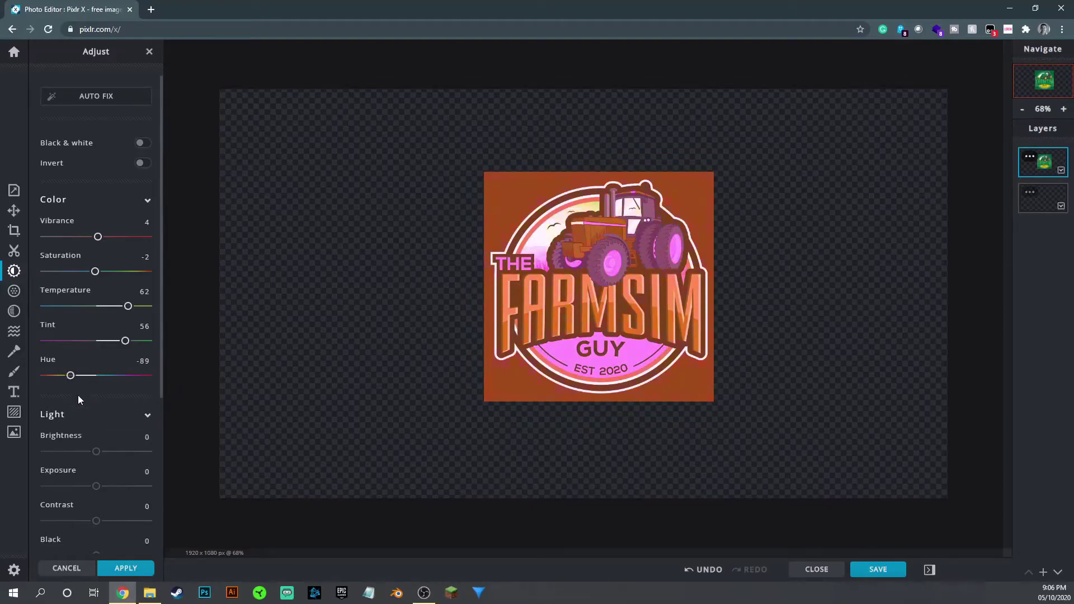
drag(98, 453, 154, 459)
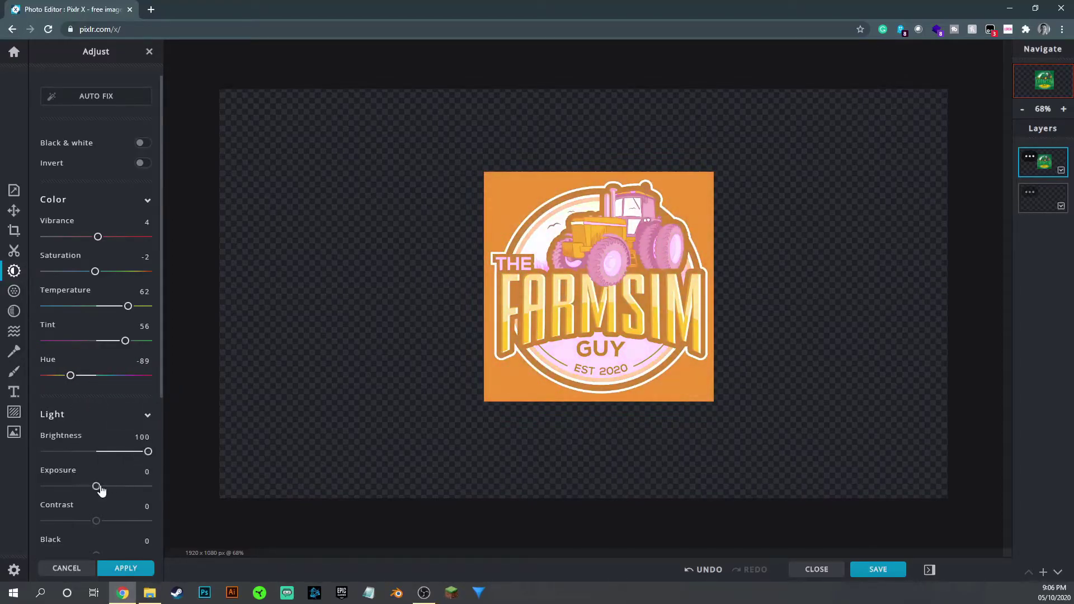
drag(101, 490, 170, 492)
mouse_move(96, 521)
mouse_down()
mouse_move(179, 522)
mouse_move(48, 521)
mouse_move(115, 521)
mouse_up()
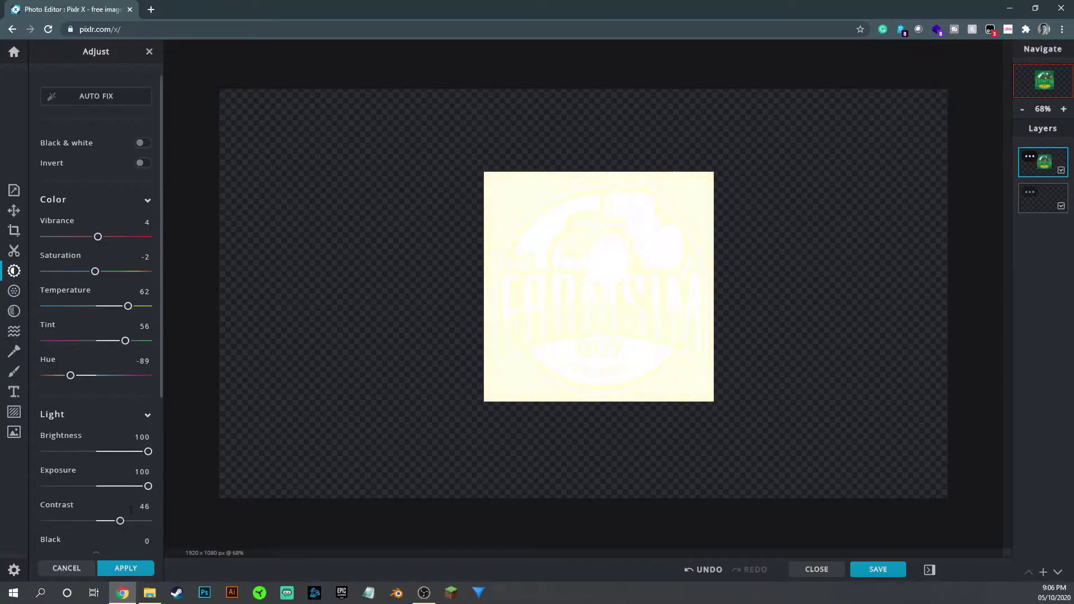
scroll(83, 442, down, 5)
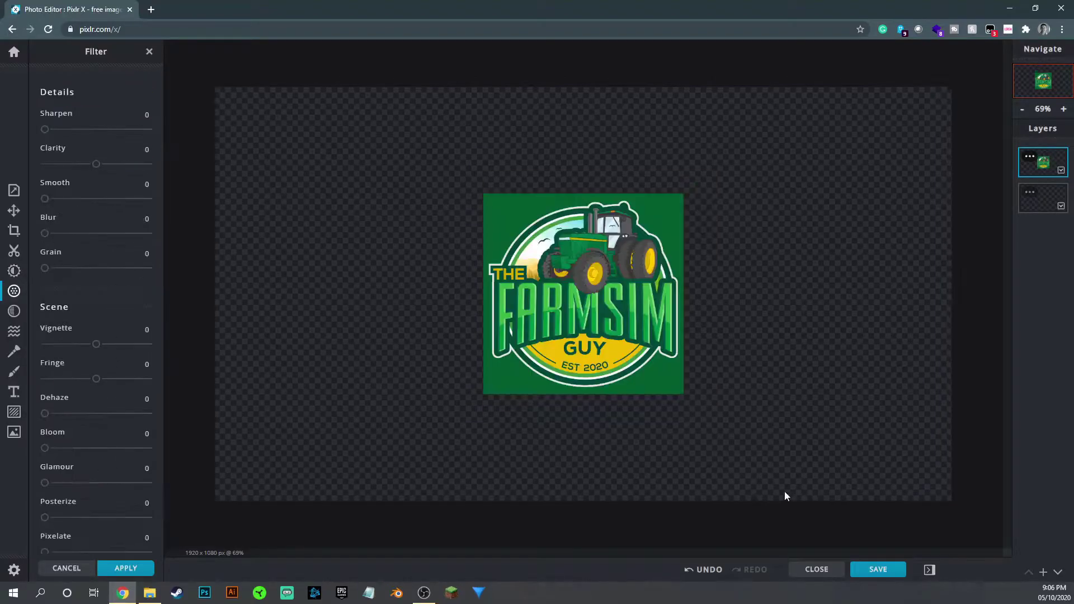
- Try sharpen, smooth and pixelate filters on the logo, leaving them at 0
mouse_move(44, 134)
mouse_down()
mouse_move(149, 136)
mouse_move(4, 126)
mouse_move(91, 136)
mouse_move(28, 132)
mouse_up()
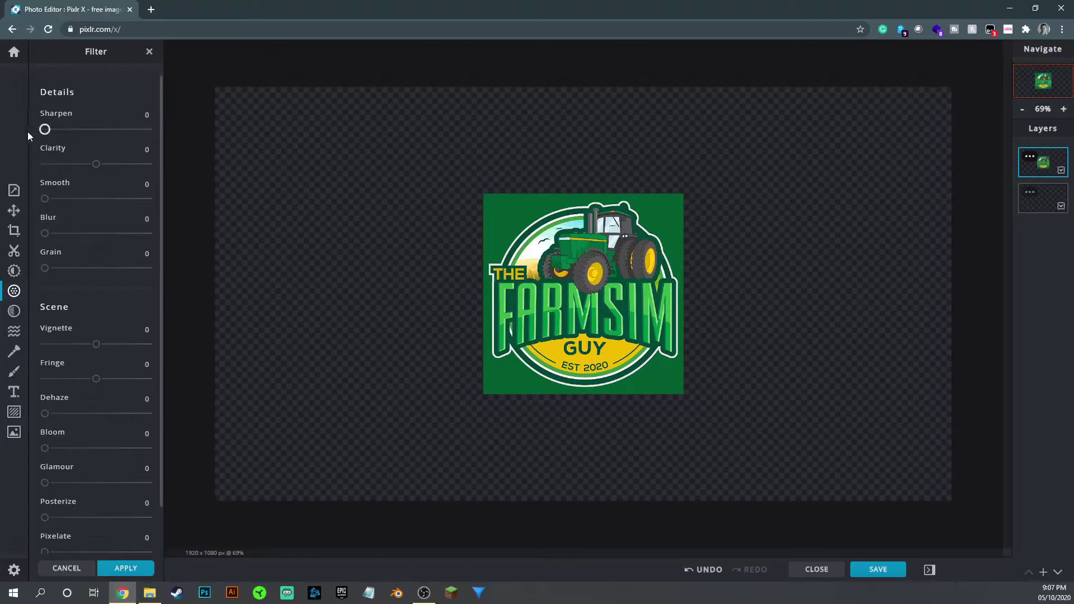
mouse_move(45, 199)
mouse_down()
mouse_move(173, 210)
mouse_move(28, 199)
mouse_up()
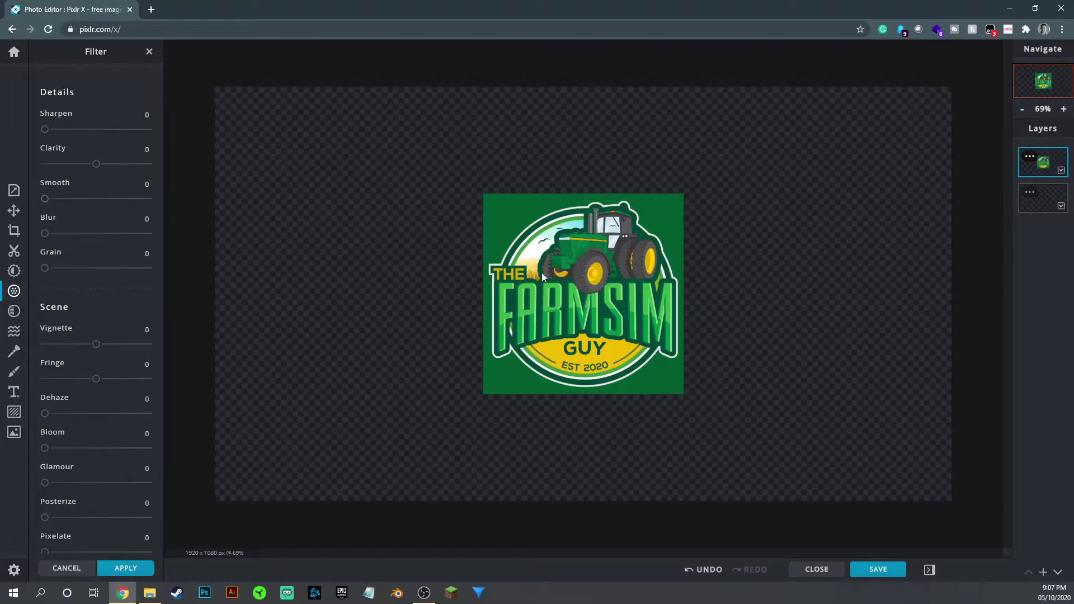
scroll(83, 321, down, 1)
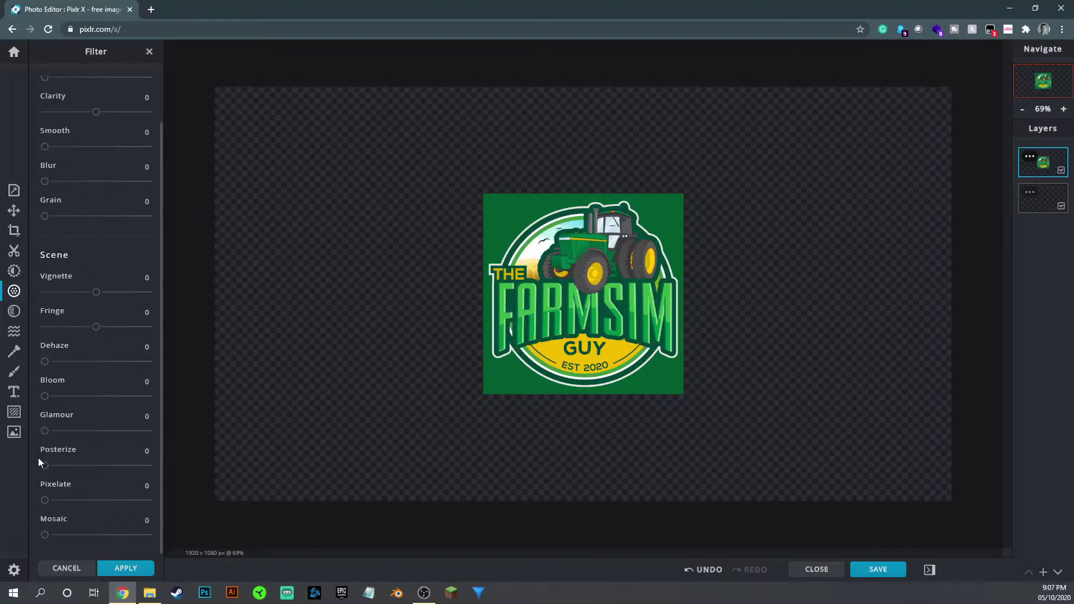
mouse_move(46, 502)
mouse_down()
mouse_move(148, 507)
mouse_move(27, 506)
mouse_up()
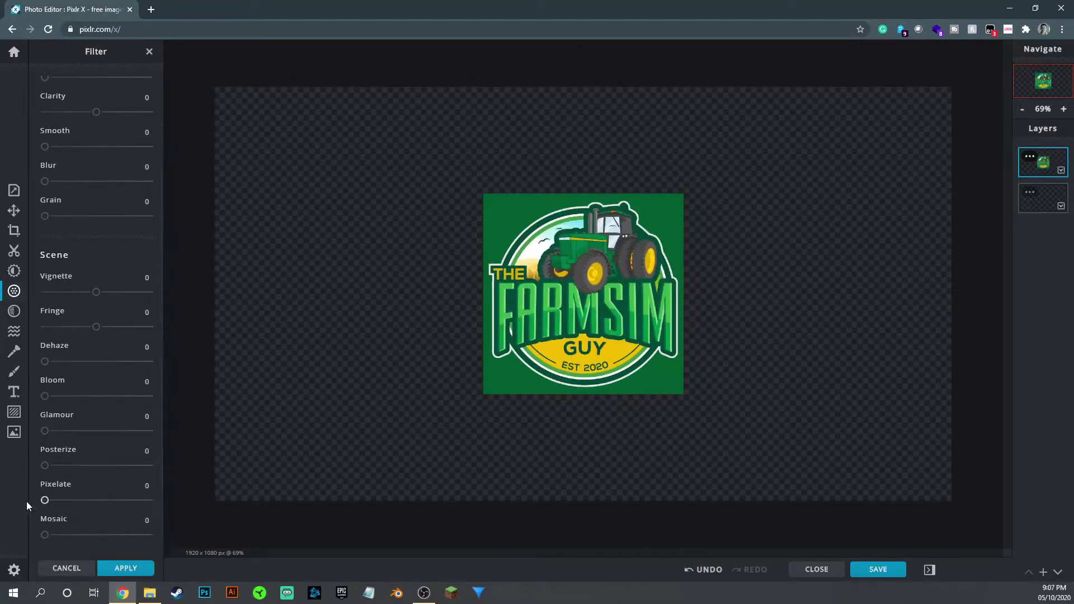
- Preview the Artzy effects Frank, Mozak, Night Vision, Darkstreet, Blomberg and Lolita on the logo
click(13, 314)
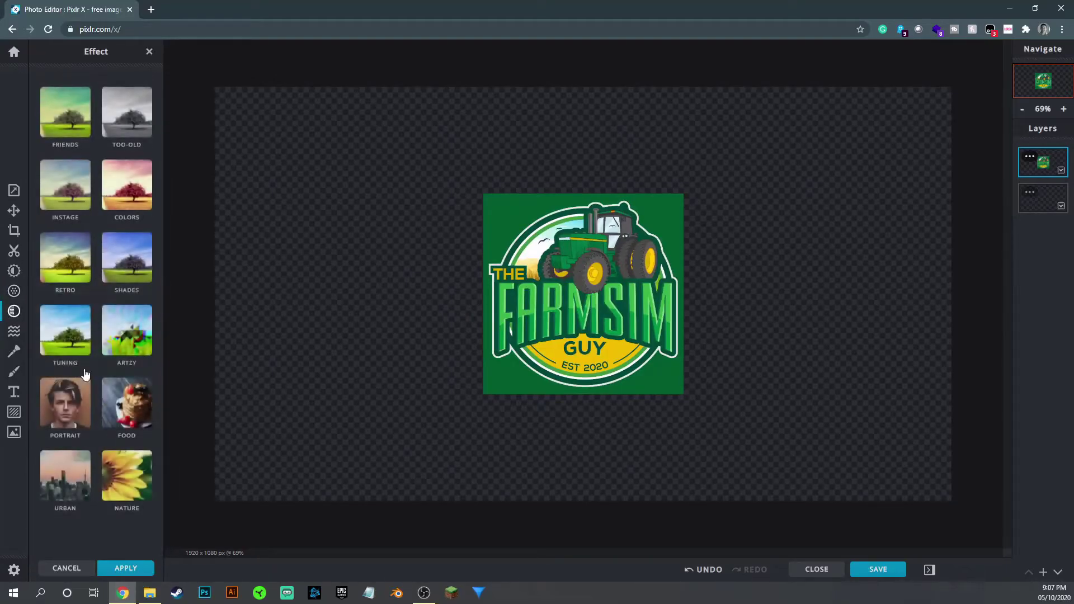
click(129, 346)
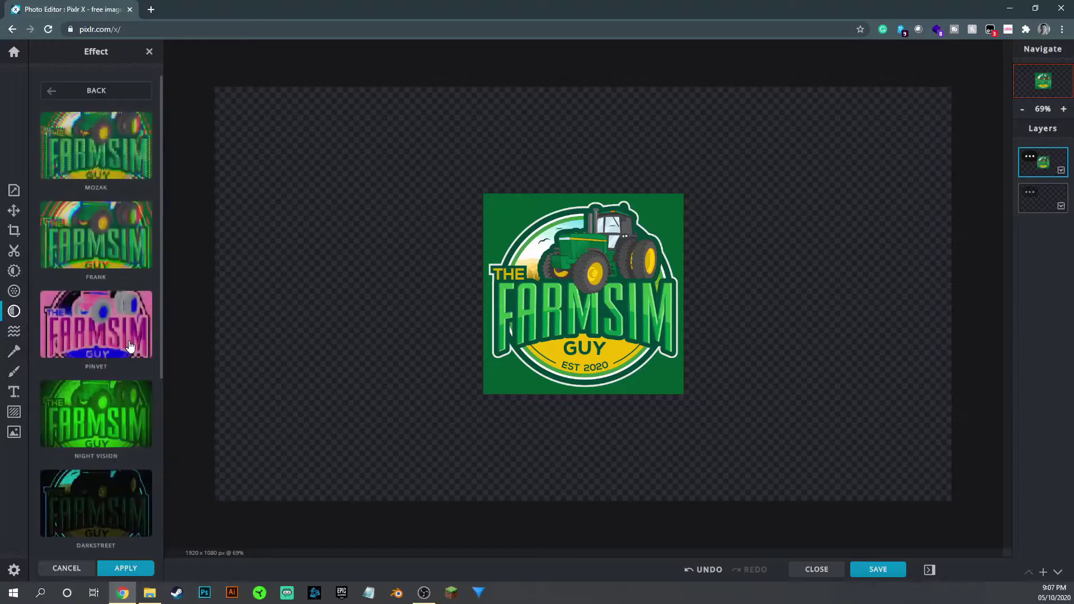
click(90, 254)
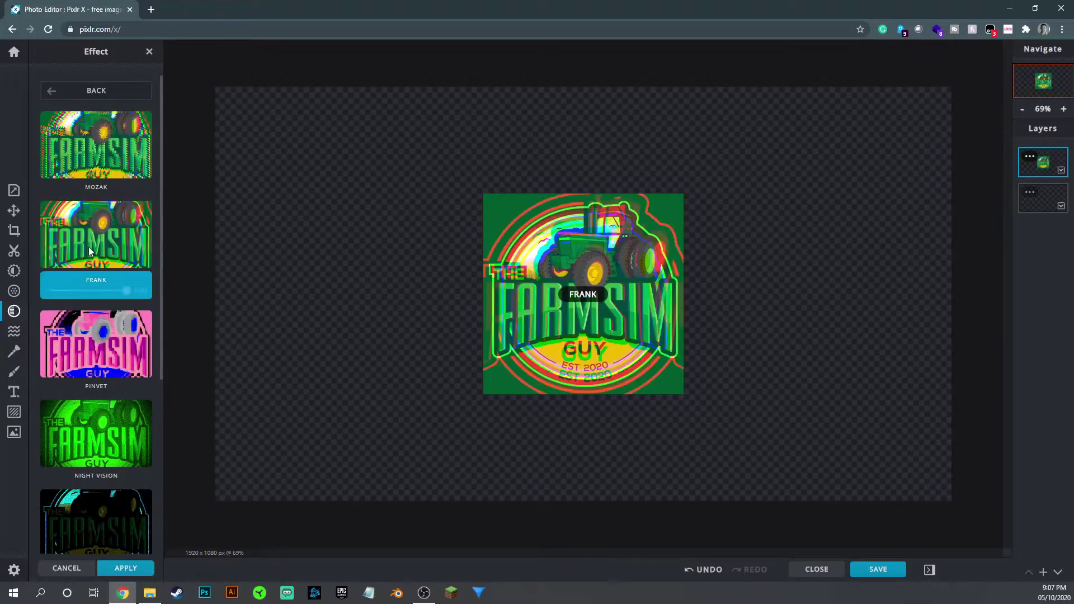
click(95, 158)
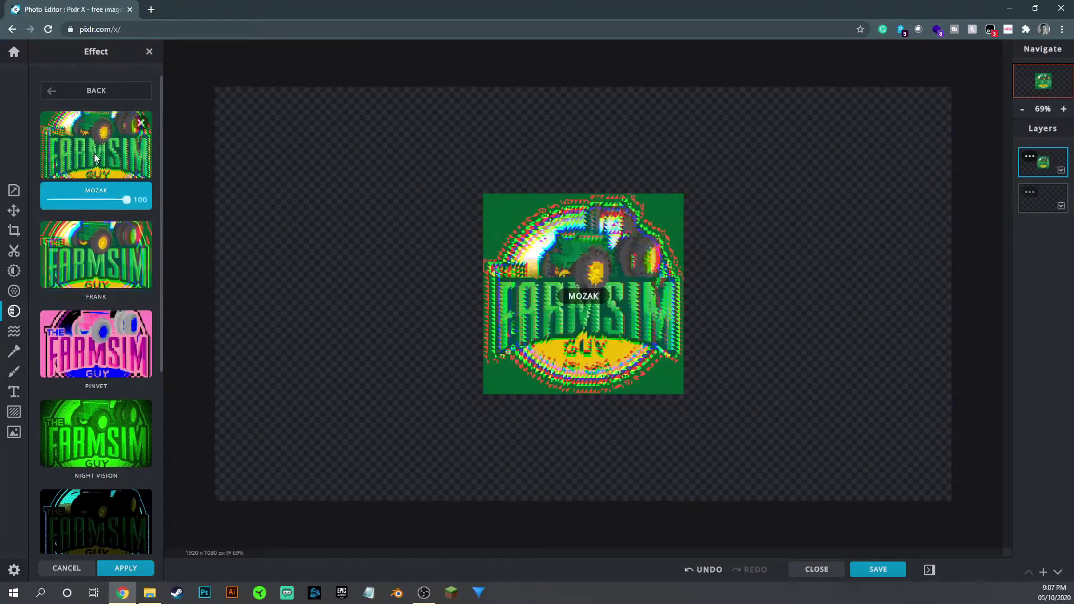
click(100, 434)
click(117, 520)
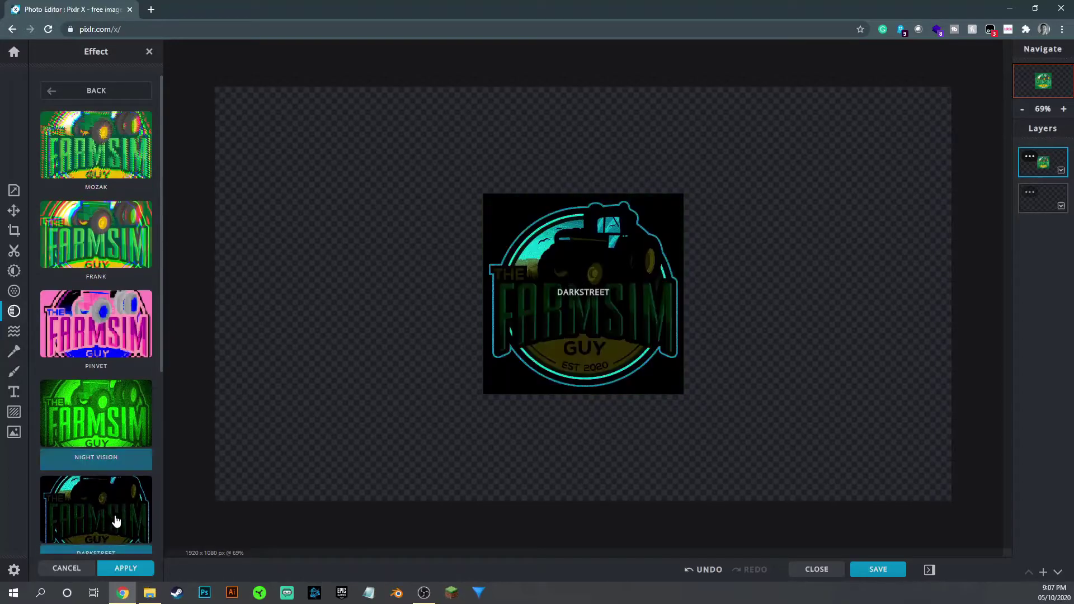
scroll(118, 463, down, 1)
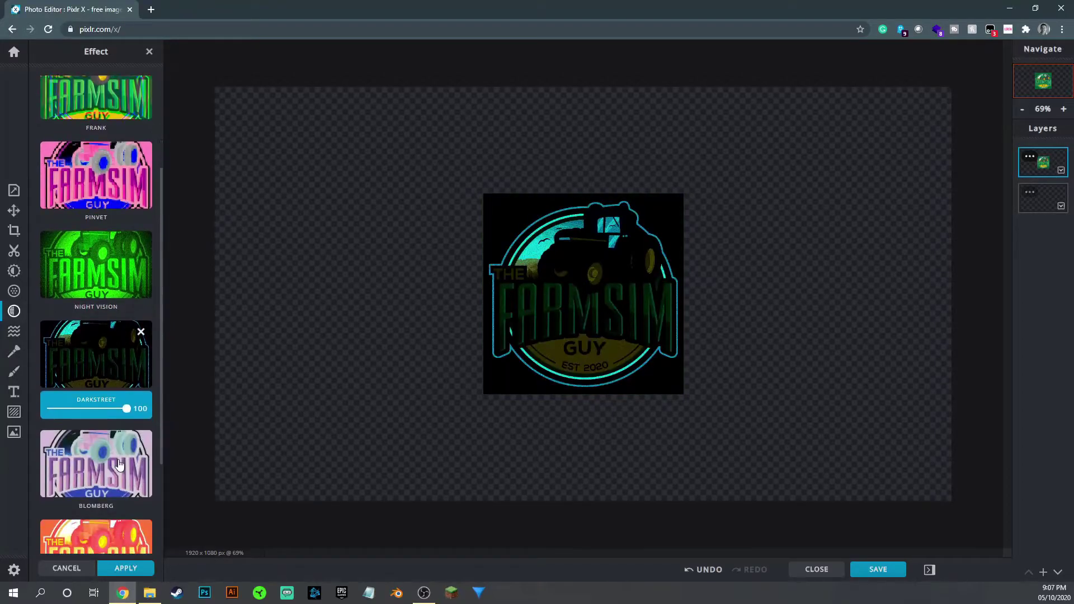
click(119, 484)
click(110, 545)
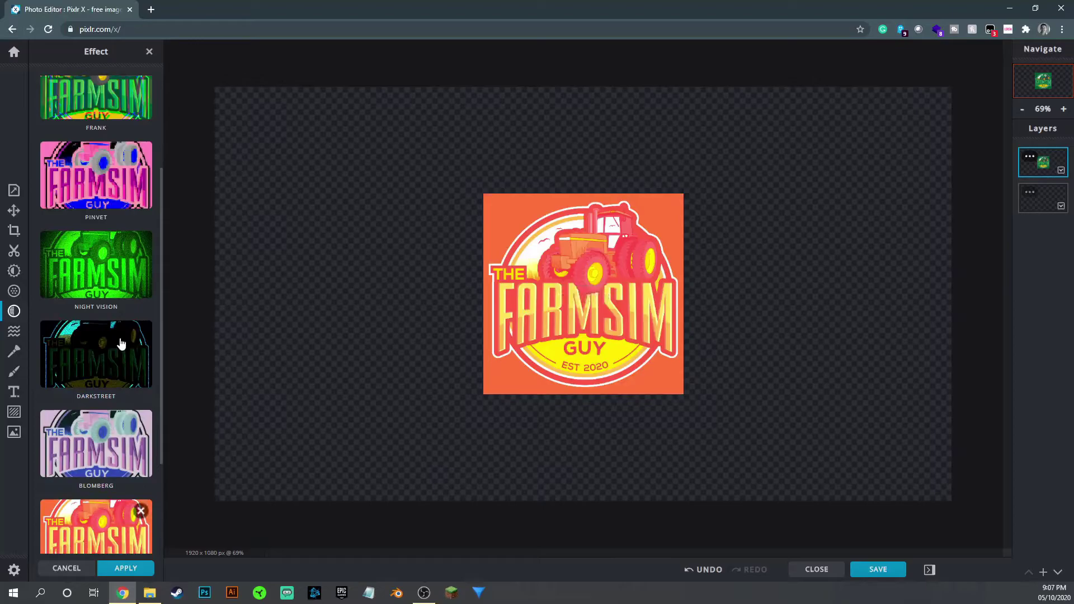
scroll(120, 338, up, 2)
- Undo the effect previews until the logo shows its original green colours
click(706, 571)
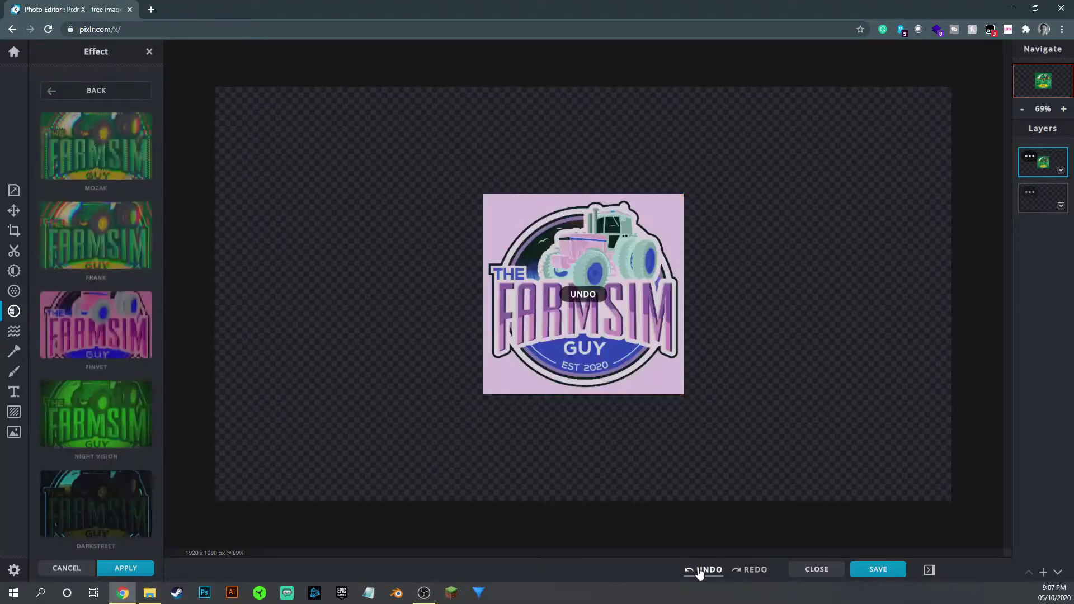
click(705, 571)
click(704, 572)
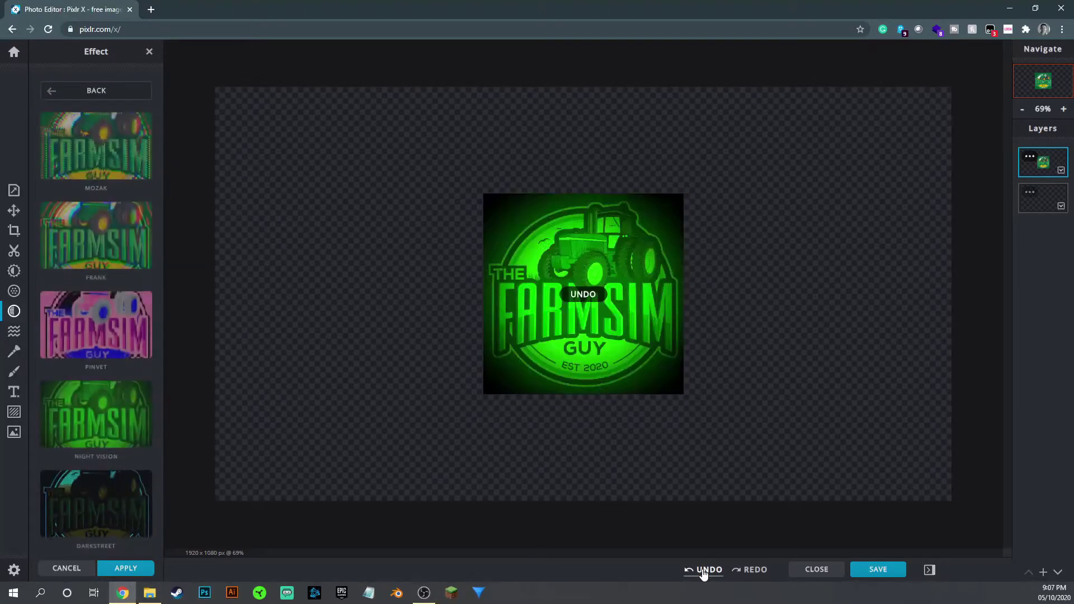
click(704, 572)
click(704, 572)
click(704, 573)
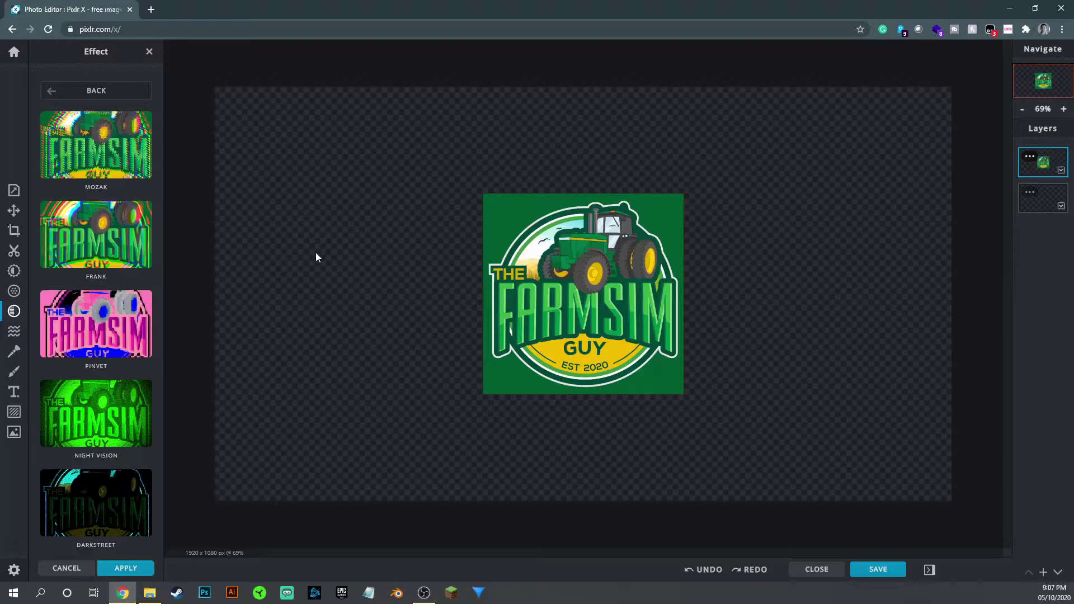
- Warp the logo's wheels and FARMSIM letters with Liquify Push, Bloat and Pinch
click(13, 335)
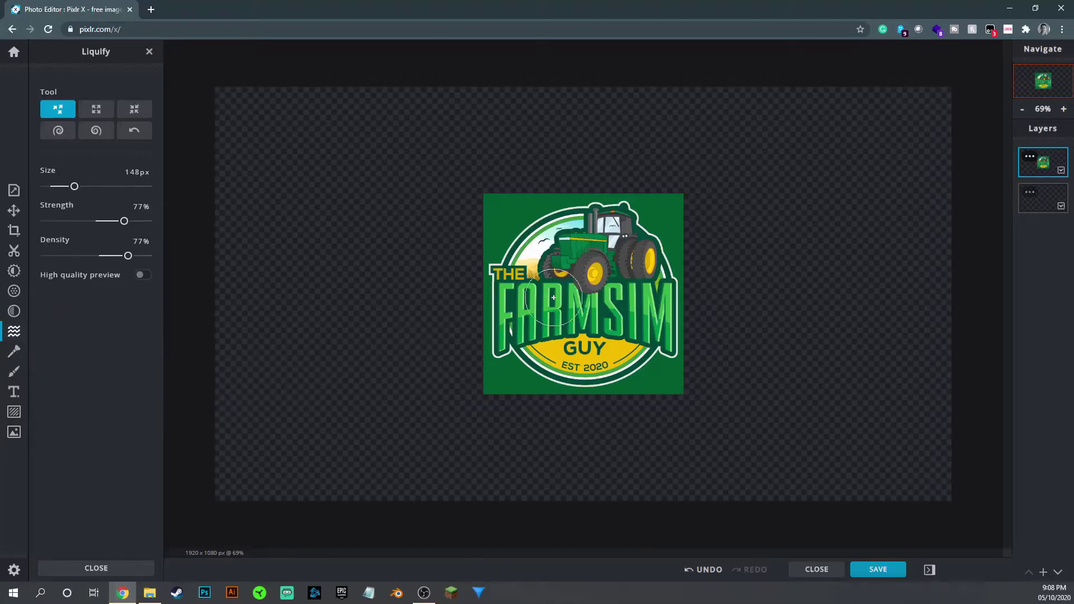
mouse_move(521, 318)
mouse_down()
mouse_move(546, 305)
mouse_move(610, 324)
mouse_move(617, 348)
mouse_up()
drag(593, 271, 545, 229)
mouse_move(646, 253)
mouse_down()
mouse_move(672, 205)
mouse_move(629, 212)
mouse_move(561, 189)
mouse_move(582, 182)
mouse_up()
mouse_move(529, 323)
mouse_down()
mouse_move(507, 394)
mouse_move(513, 376)
mouse_move(490, 398)
mouse_up()
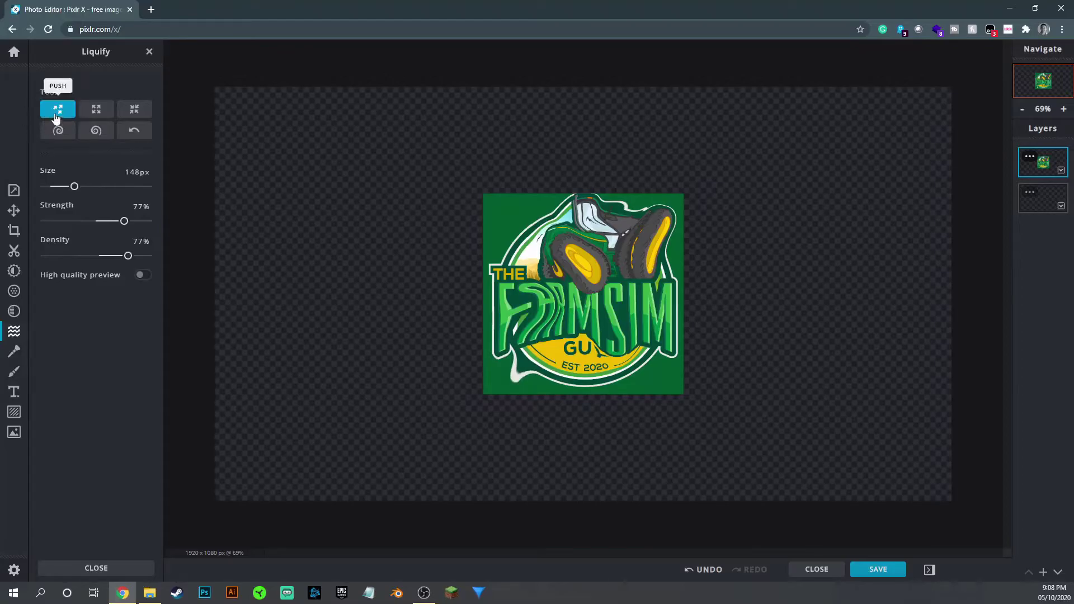
click(97, 109)
drag(526, 310, 644, 313)
click(134, 109)
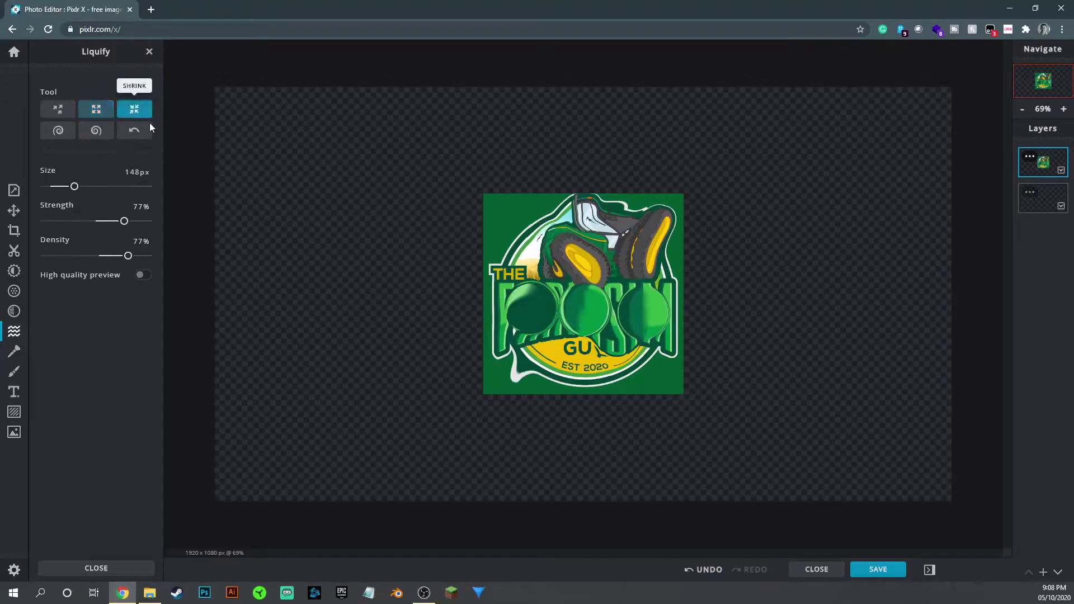
mouse_move(529, 309)
mouse_down()
mouse_move(584, 317)
mouse_move(594, 302)
mouse_move(656, 317)
mouse_up()
- Twirl and swirl the logo artwork, then paint it back to original with Restore
click(57, 130)
mouse_move(541, 248)
mouse_down()
mouse_move(517, 303)
mouse_move(574, 354)
mouse_move(638, 368)
mouse_move(565, 372)
mouse_move(533, 364)
mouse_move(512, 320)
mouse_move(507, 238)
mouse_move(546, 223)
mouse_move(596, 223)
mouse_move(615, 257)
mouse_up()
click(93, 132)
mouse_move(618, 294)
mouse_down()
mouse_move(518, 308)
mouse_move(614, 353)
mouse_move(571, 279)
mouse_move(614, 284)
mouse_move(623, 306)
mouse_move(556, 233)
mouse_move(512, 244)
mouse_move(507, 279)
mouse_up()
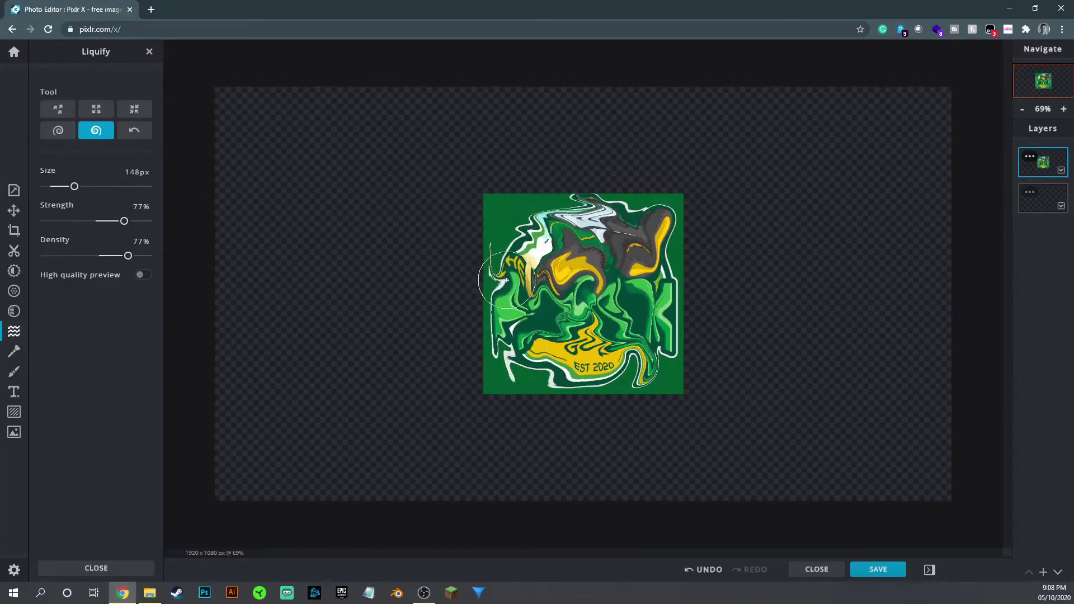
click(129, 133)
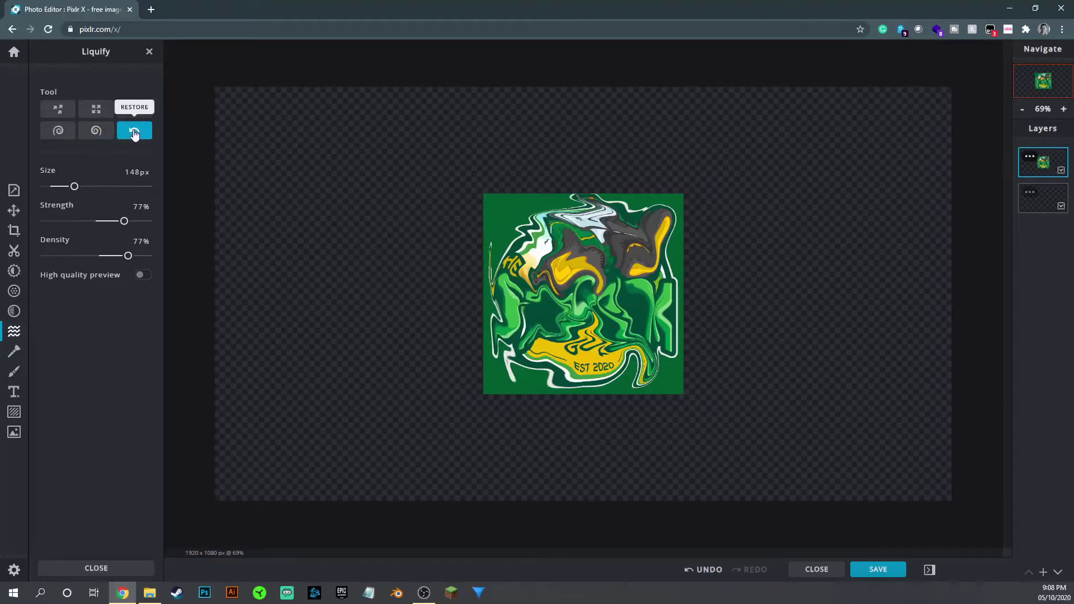
mouse_move(508, 245)
mouse_down()
mouse_move(575, 247)
mouse_move(528, 264)
mouse_move(602, 274)
mouse_move(516, 227)
mouse_move(673, 219)
mouse_move(684, 294)
mouse_move(669, 360)
mouse_move(538, 363)
mouse_move(484, 349)
mouse_move(497, 258)
mouse_move(545, 316)
mouse_move(658, 317)
mouse_move(679, 303)
mouse_move(600, 289)
mouse_move(518, 311)
mouse_move(648, 336)
mouse_move(671, 272)
mouse_move(538, 279)
mouse_up()
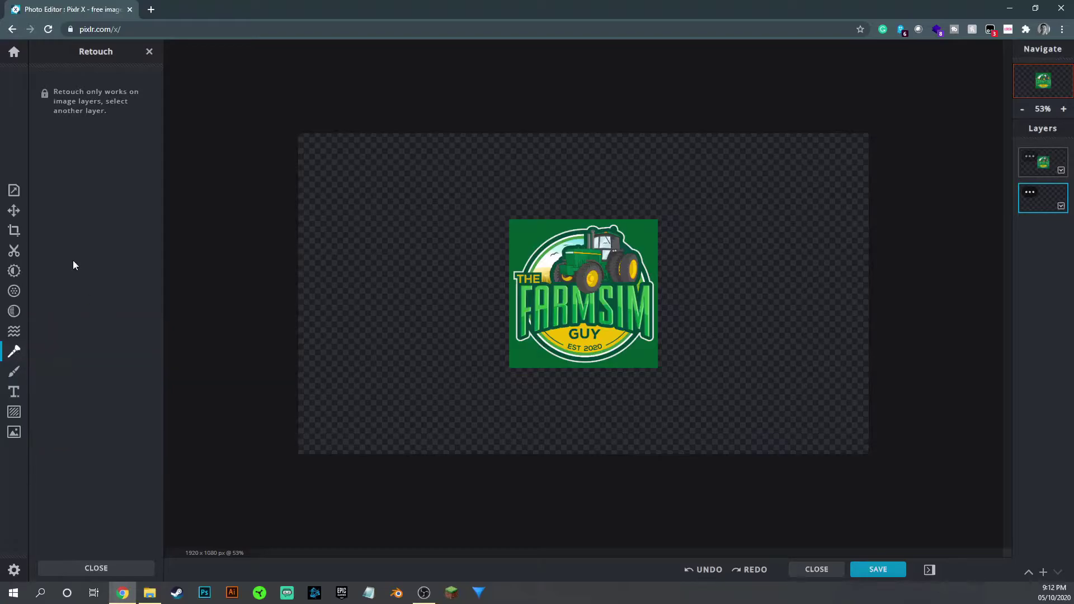
- Select the logo layer and switch the retouch mode to Lighten, then back to Darken
click(1037, 161)
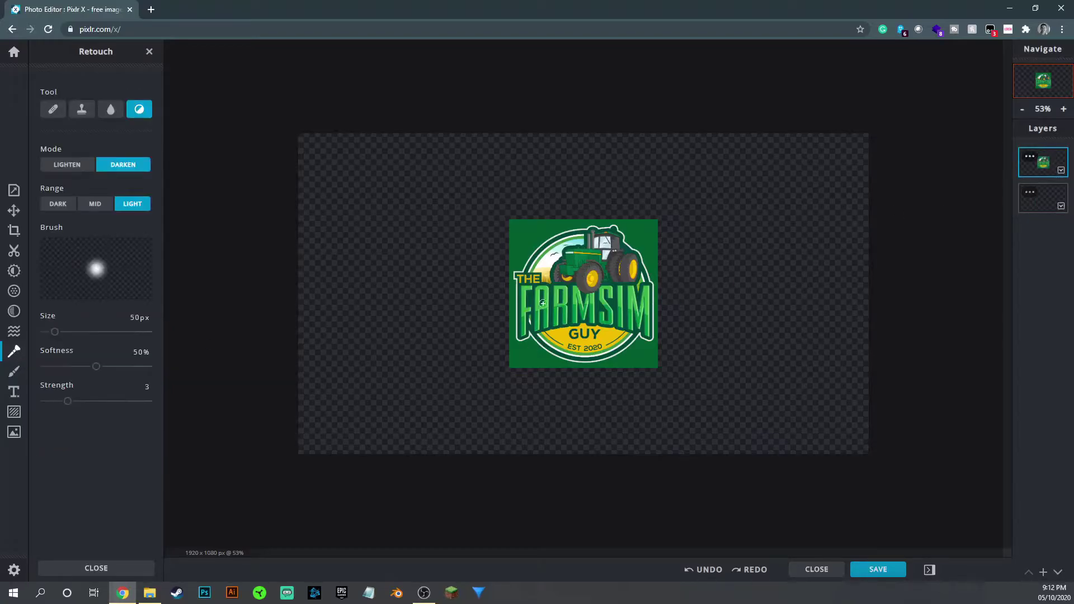
click(65, 164)
click(124, 163)
- Draw a trial white freehand loop left of the logo, then undo it
click(14, 375)
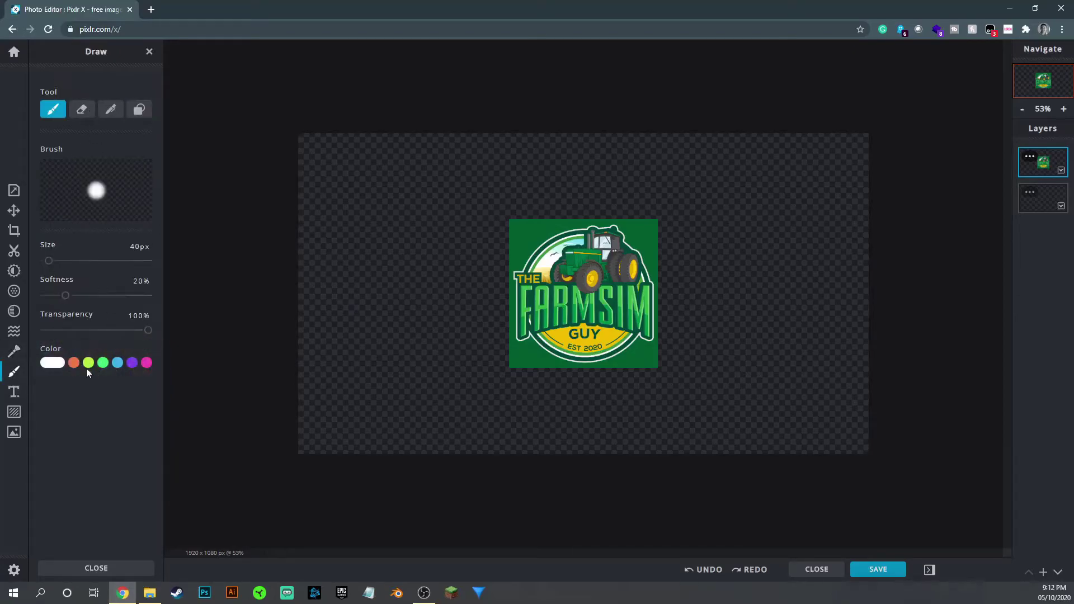
mouse_move(426, 272)
mouse_down()
mouse_move(392, 279)
mouse_move(380, 378)
mouse_move(430, 216)
mouse_move(448, 302)
mouse_move(490, 257)
mouse_move(430, 215)
mouse_up()
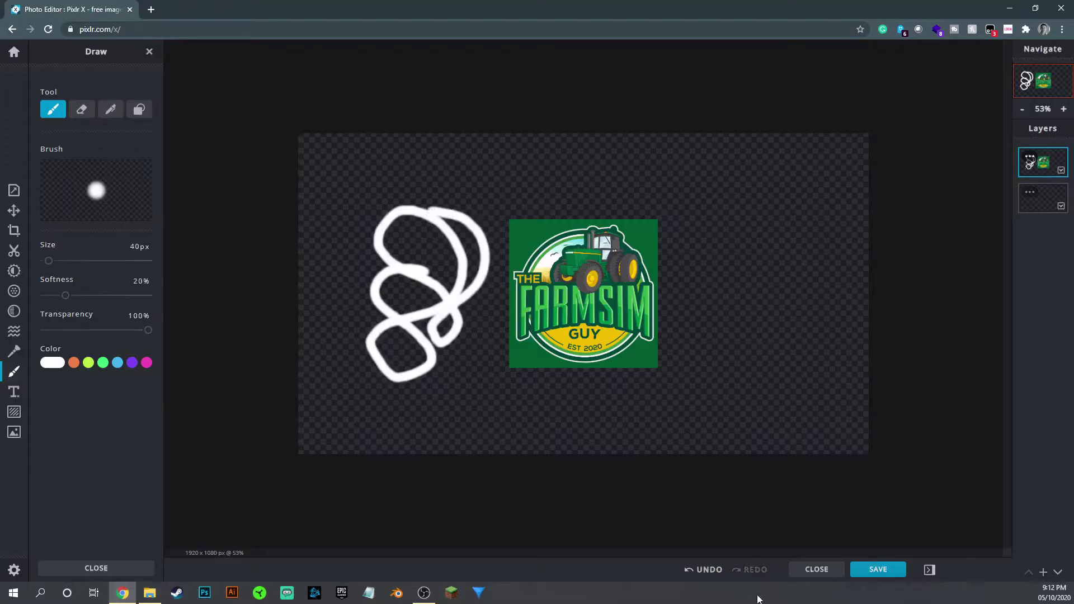
click(707, 571)
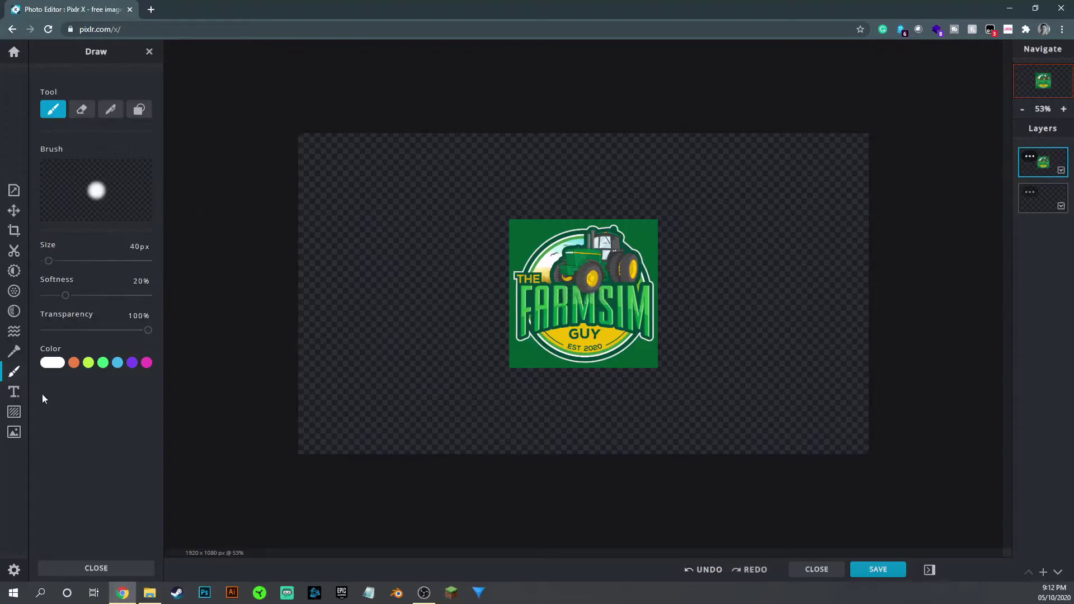
click(14, 392)
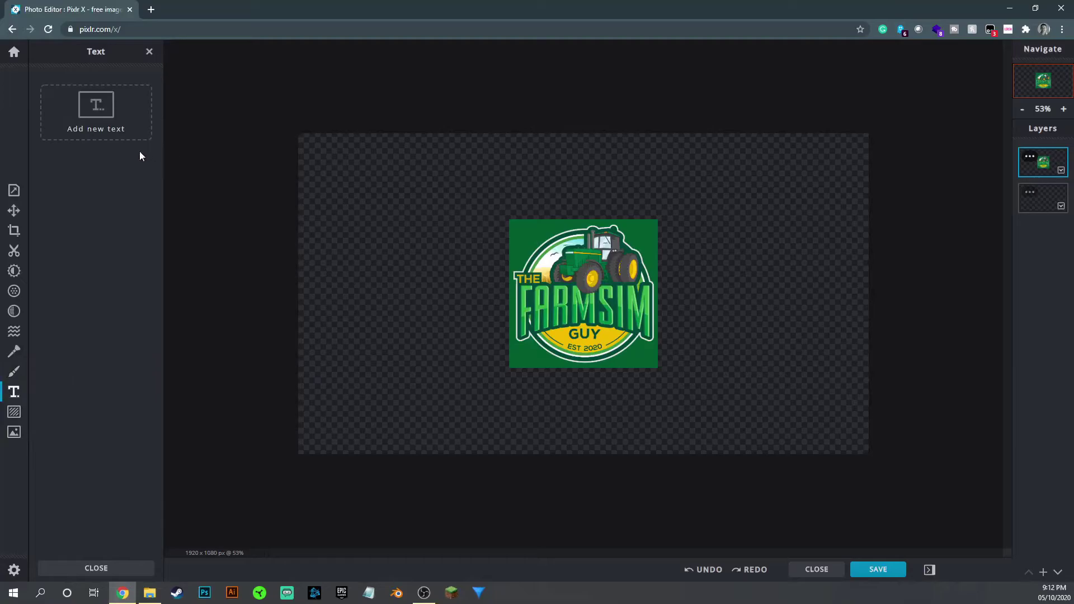
- Add a text layer above the logo reading 'My Awesome Thumbnail'
click(101, 112)
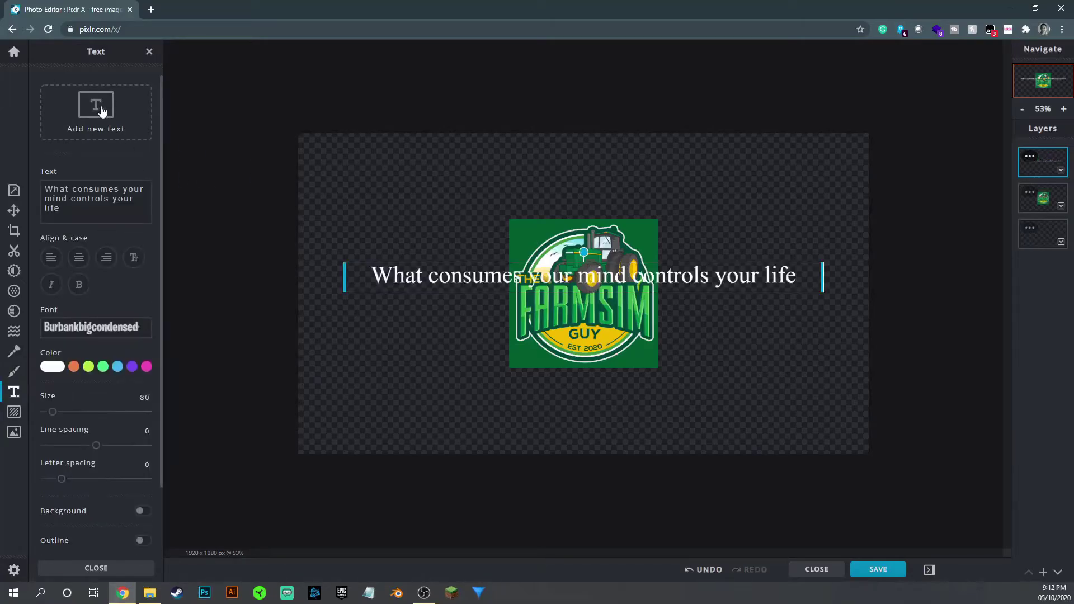
drag(419, 281, 417, 189)
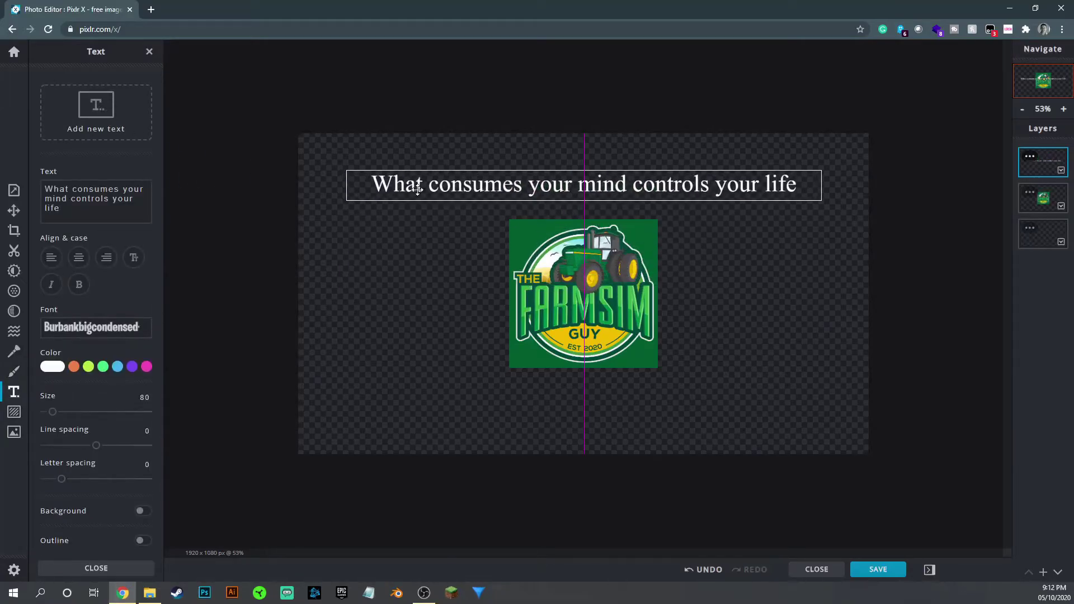
triple_click(51, 185)
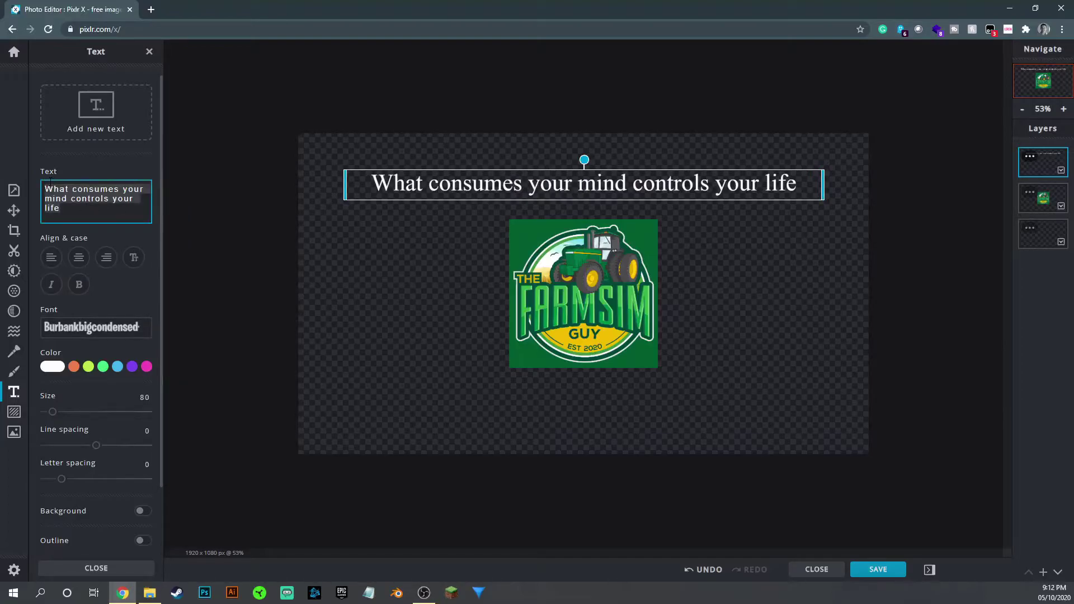
text(My)
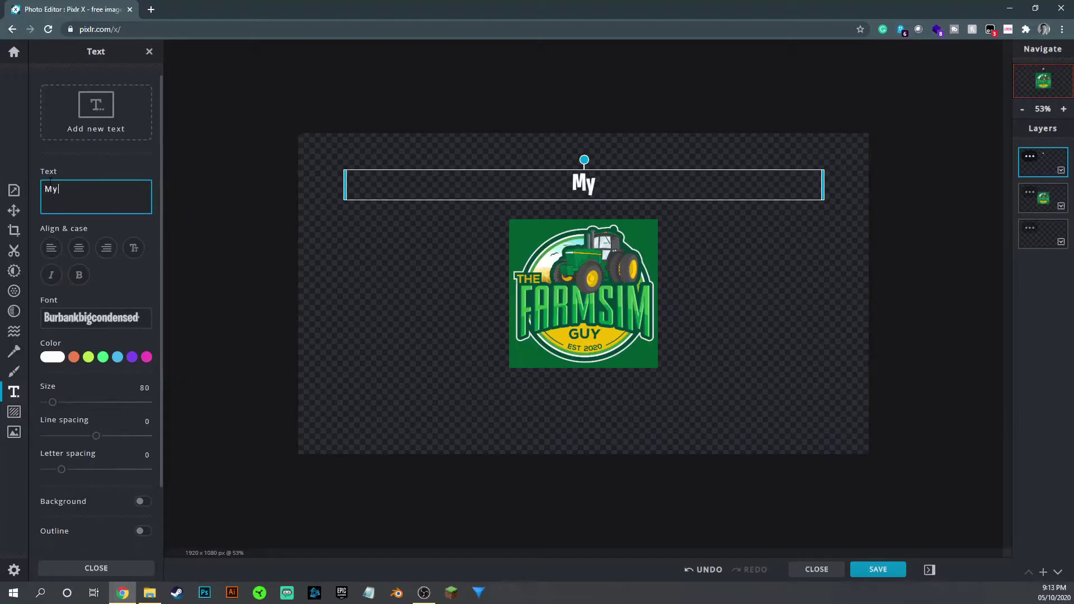
text( Awesome )
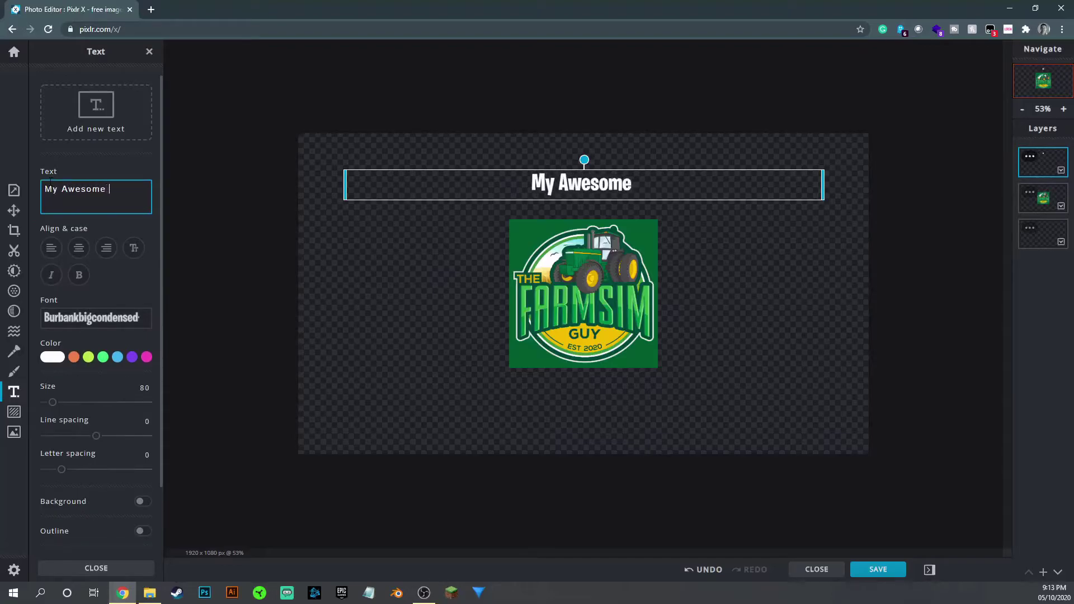
text(Thumbnail)
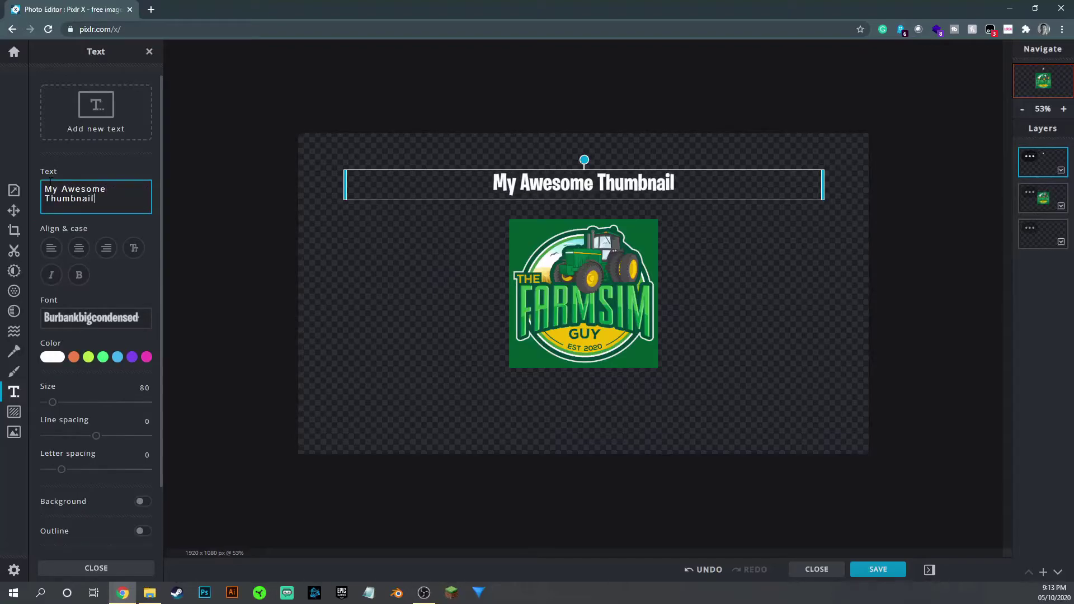
click(661, 180)
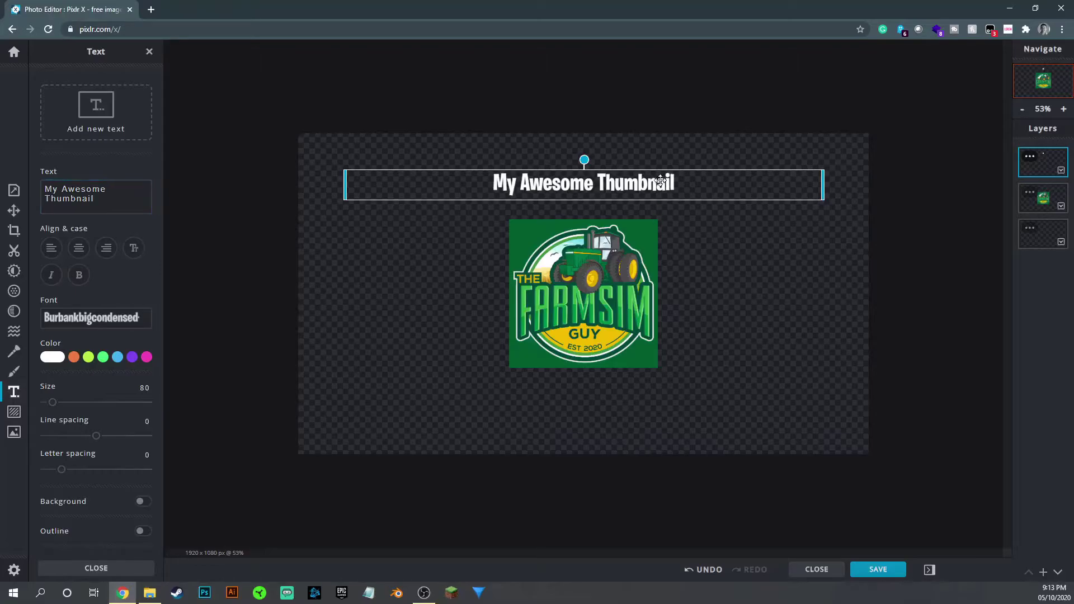
- Set the title font to Baangkarr Press after briefly trying Trebuchet MS
click(146, 320)
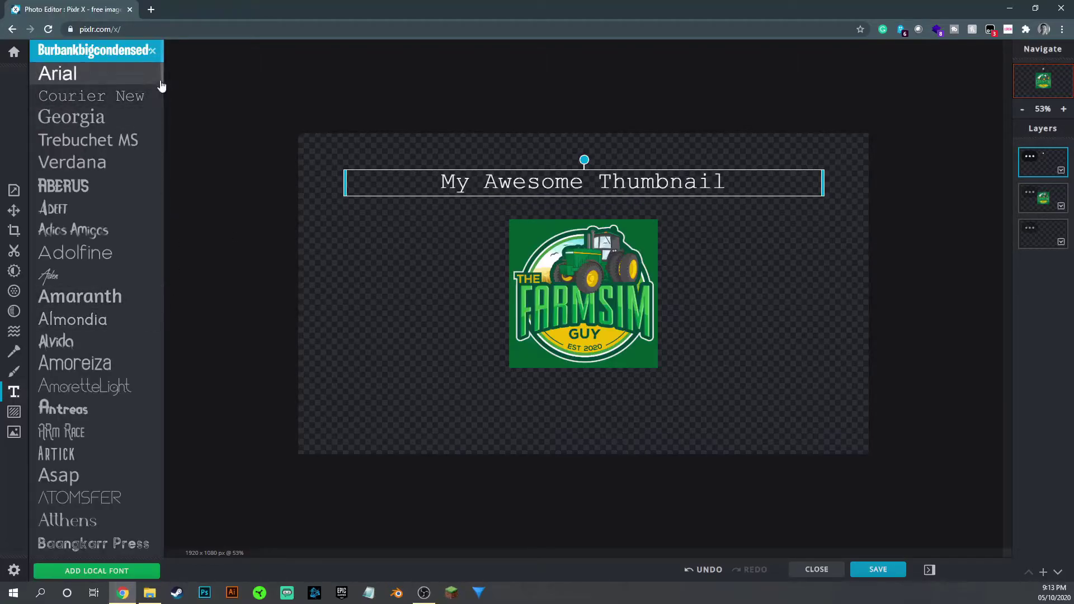
click(131, 141)
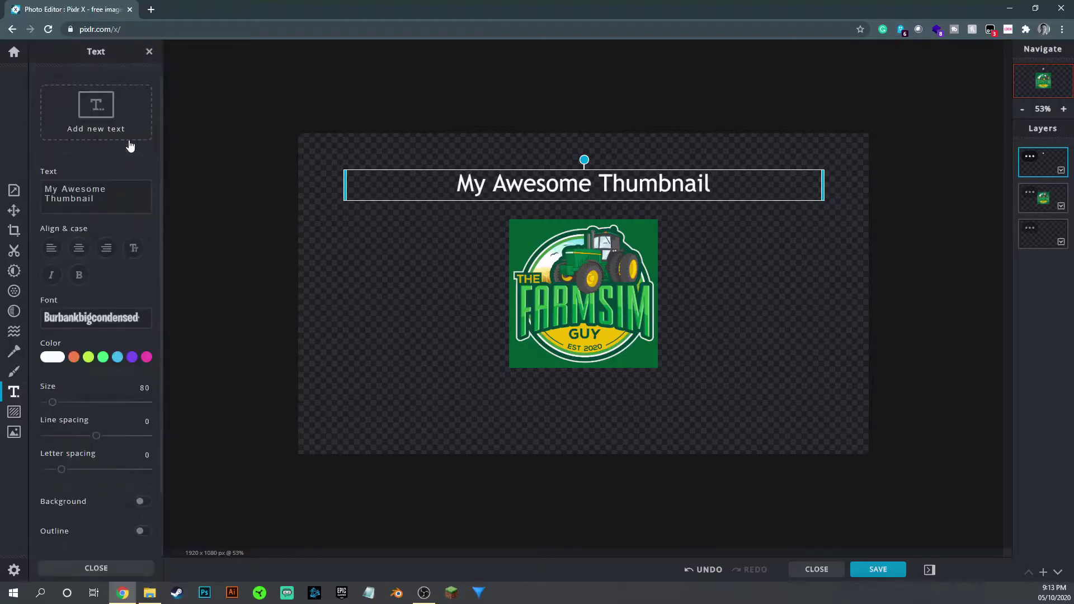
click(146, 322)
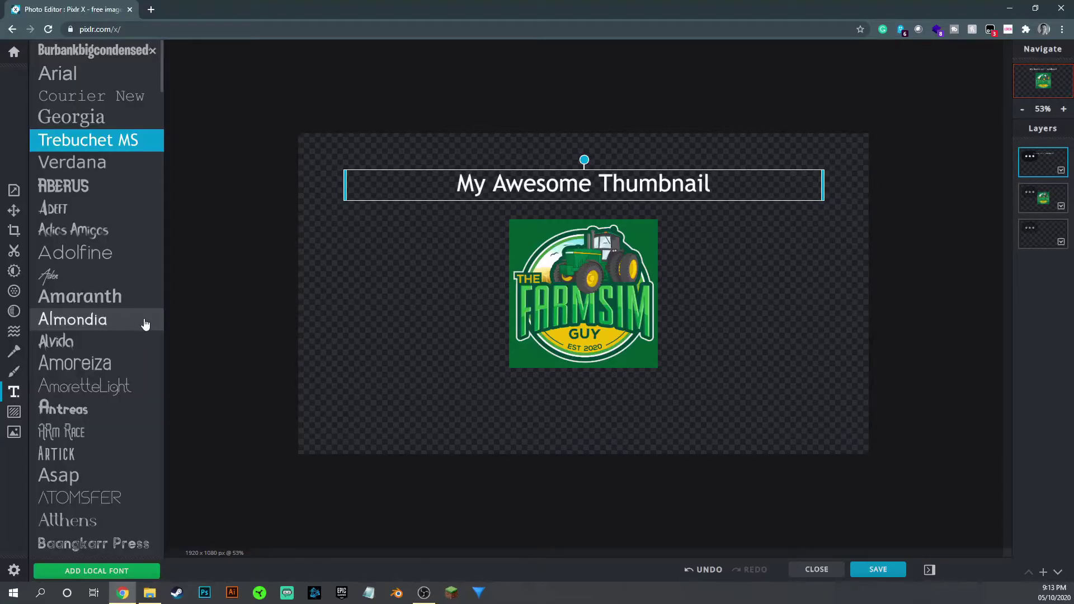
scroll(109, 326, down, 2)
scroll(110, 326, down, 2)
click(109, 321)
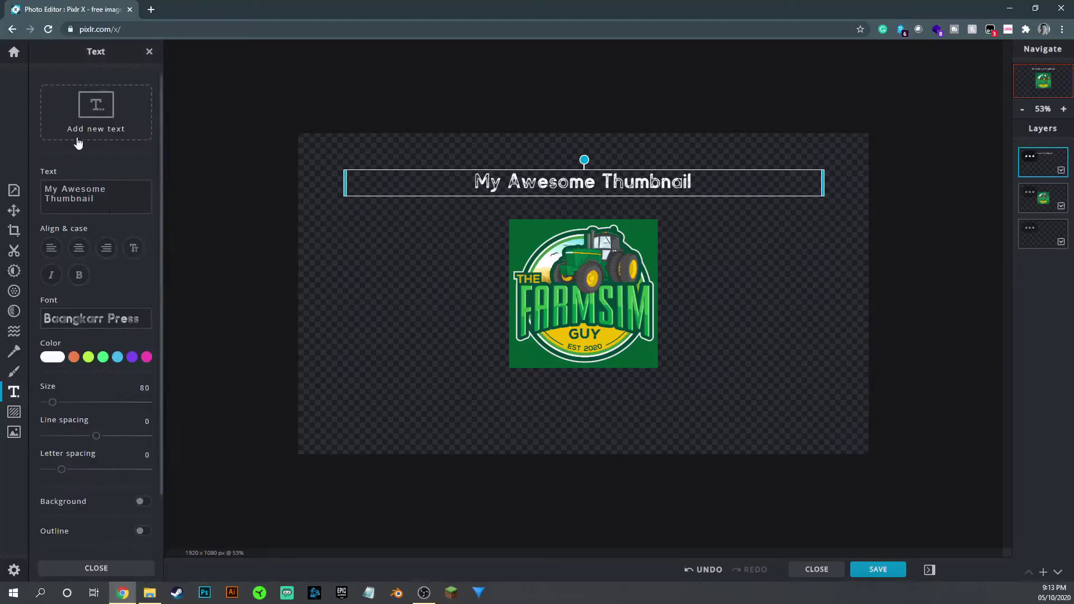
- Split the title onto two lines with size 270, line spacing 10, letter spacing -6
drag(55, 410, 54, 404)
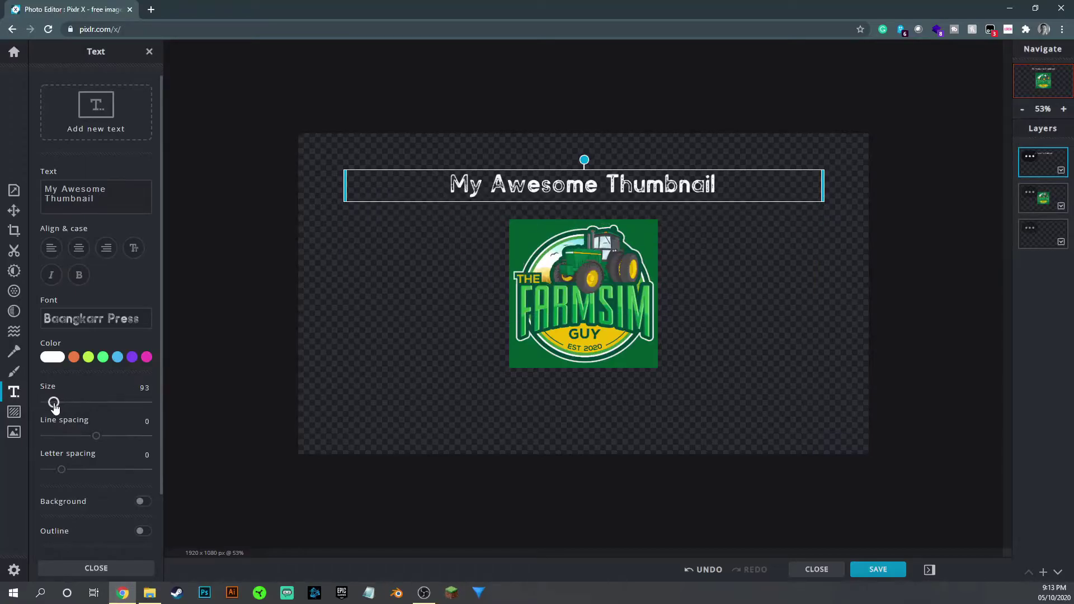
double_click(605, 181)
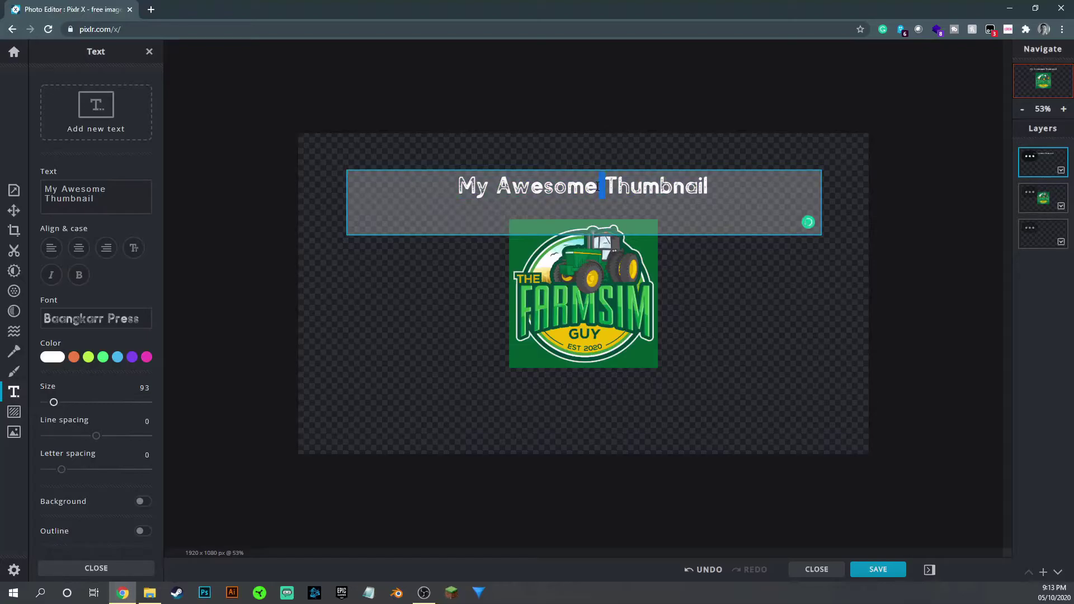
key(Return)
click(502, 311)
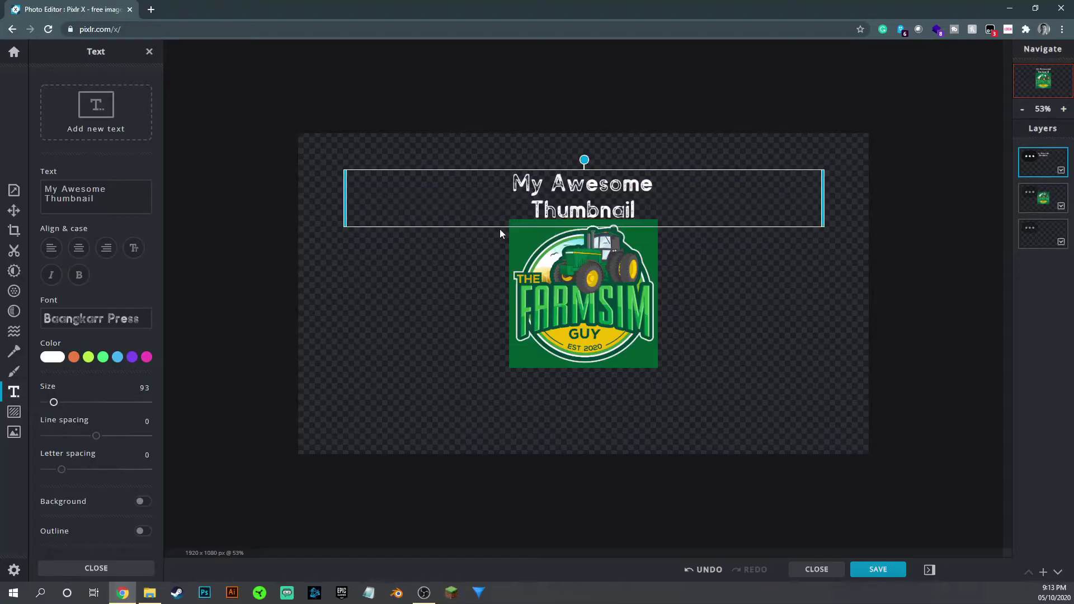
drag(56, 403, 72, 406)
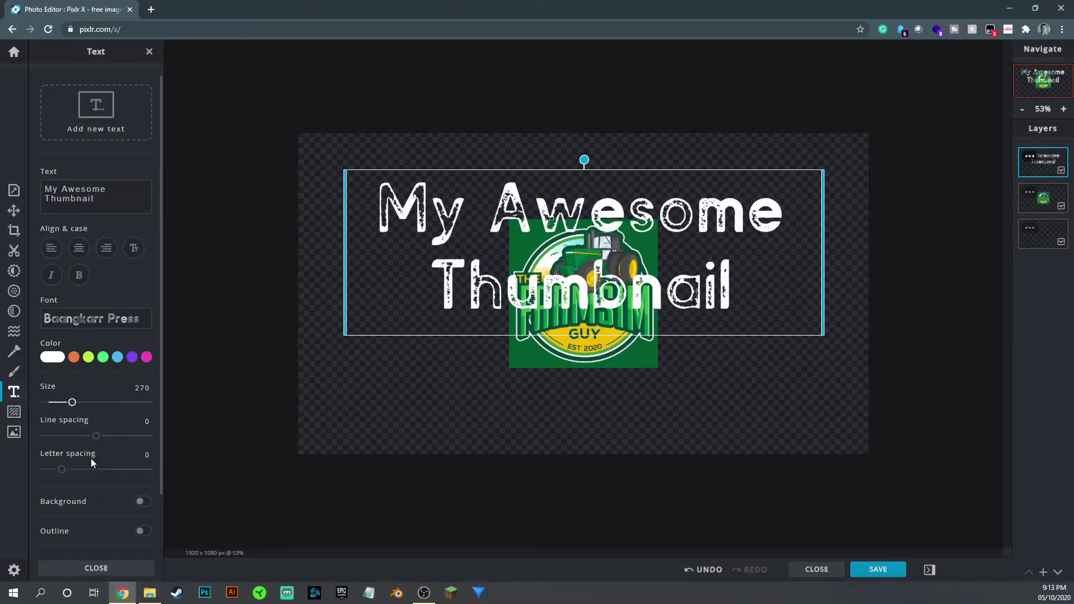
mouse_move(96, 439)
mouse_down()
mouse_move(62, 436)
mouse_move(102, 436)
mouse_up()
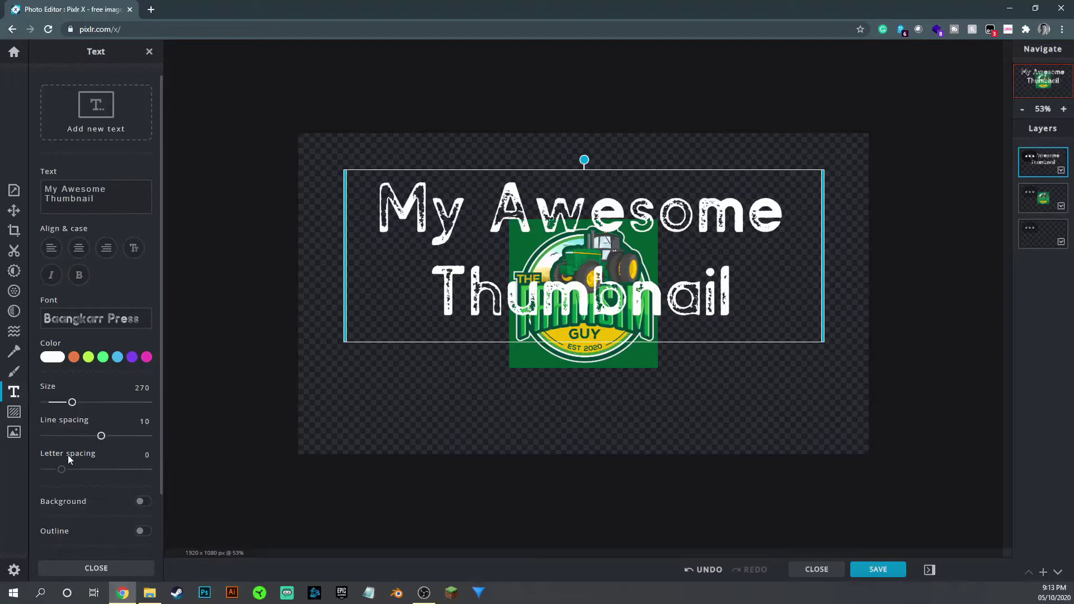
mouse_move(61, 469)
mouse_down()
mouse_move(122, 470)
mouse_move(56, 470)
mouse_up()
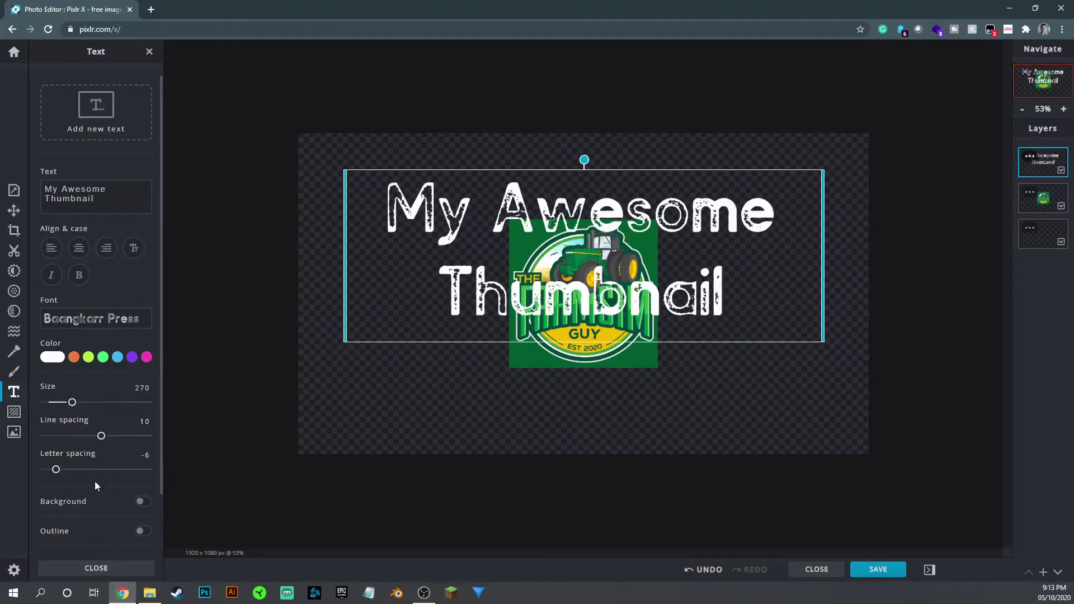
- Give the solid white title an orange outline and a shadow, without a background box
click(141, 502)
click(142, 502)
scroll(99, 489, down, 1)
click(144, 464)
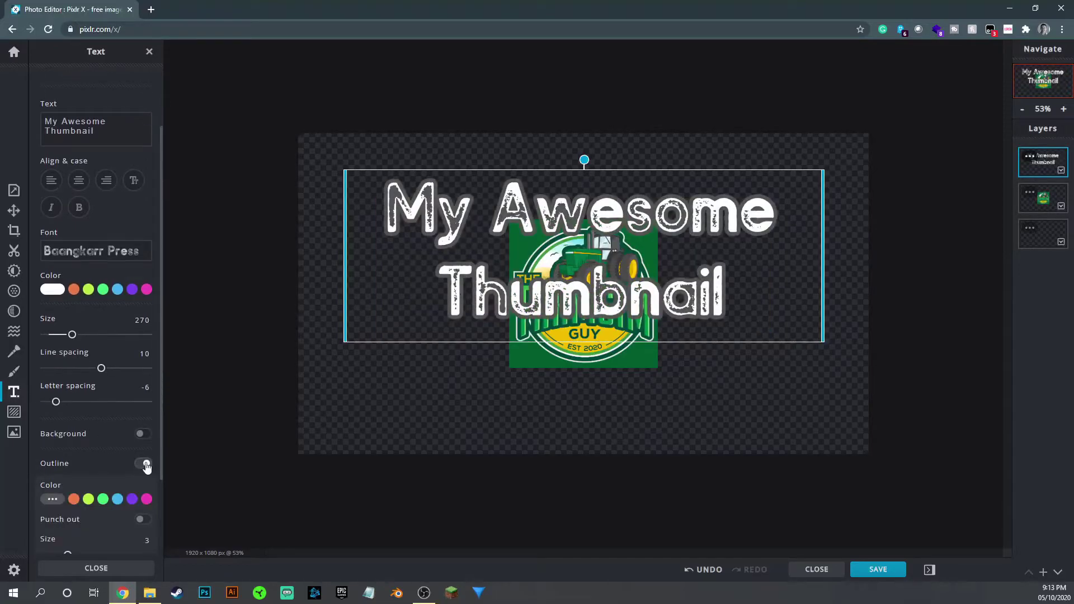
click(74, 500)
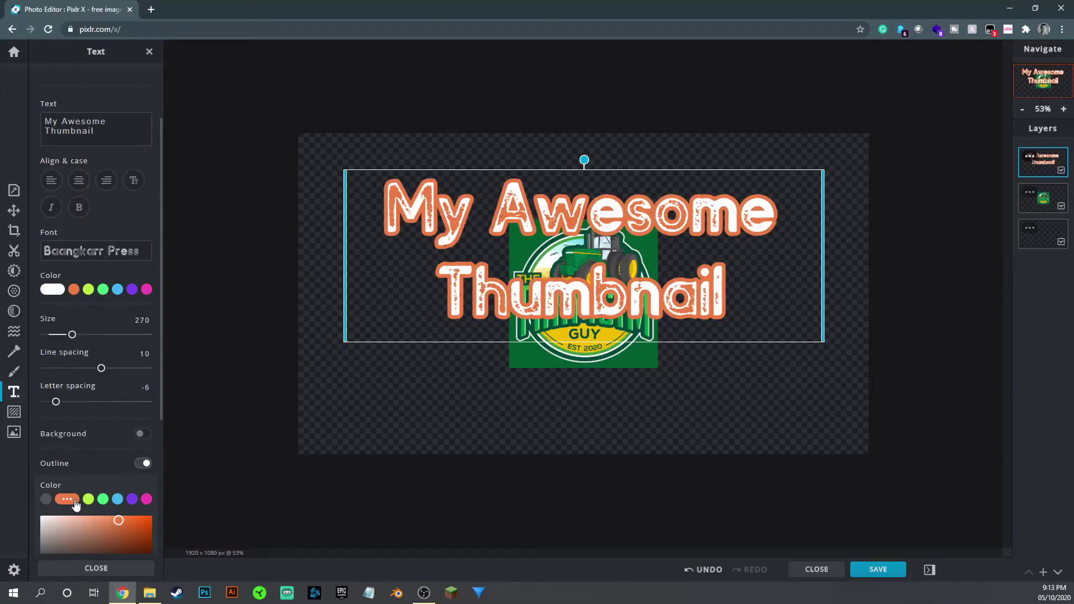
scroll(116, 444, down, 3)
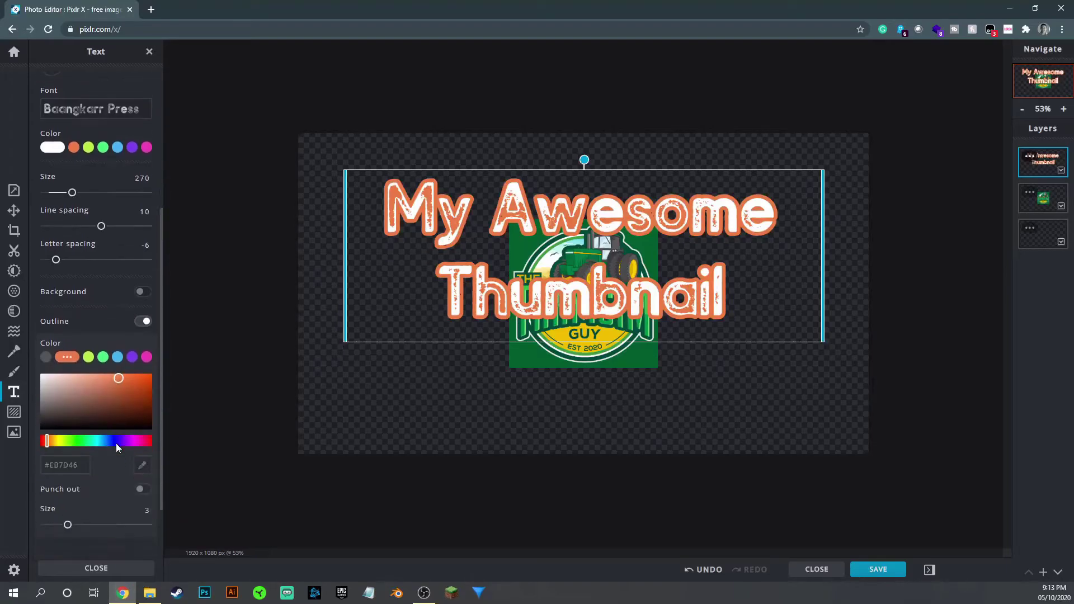
scroll(116, 454, down, 1)
click(142, 421)
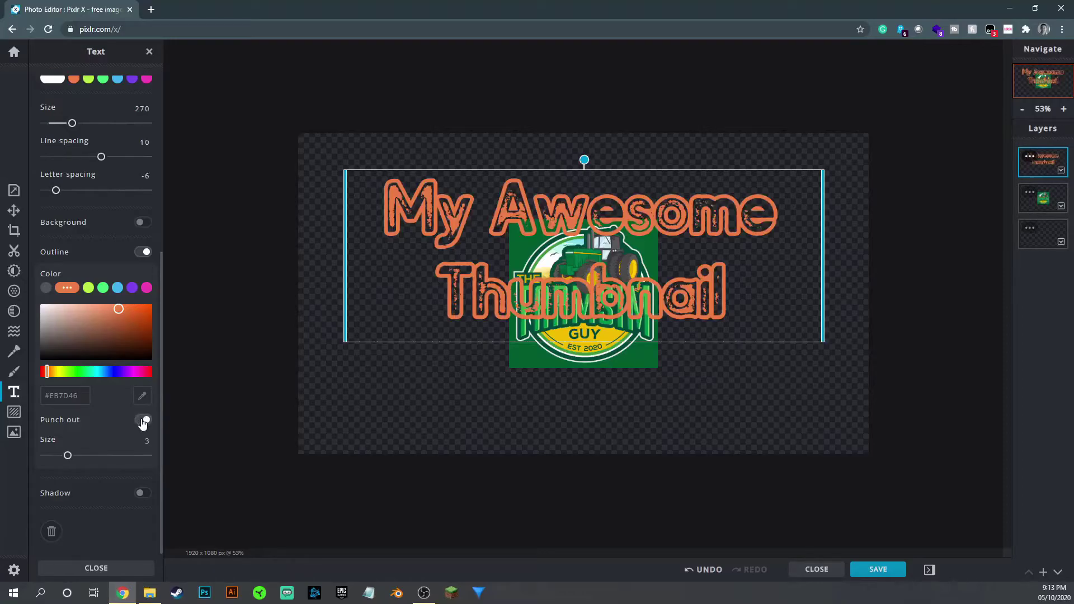
click(144, 421)
click(142, 493)
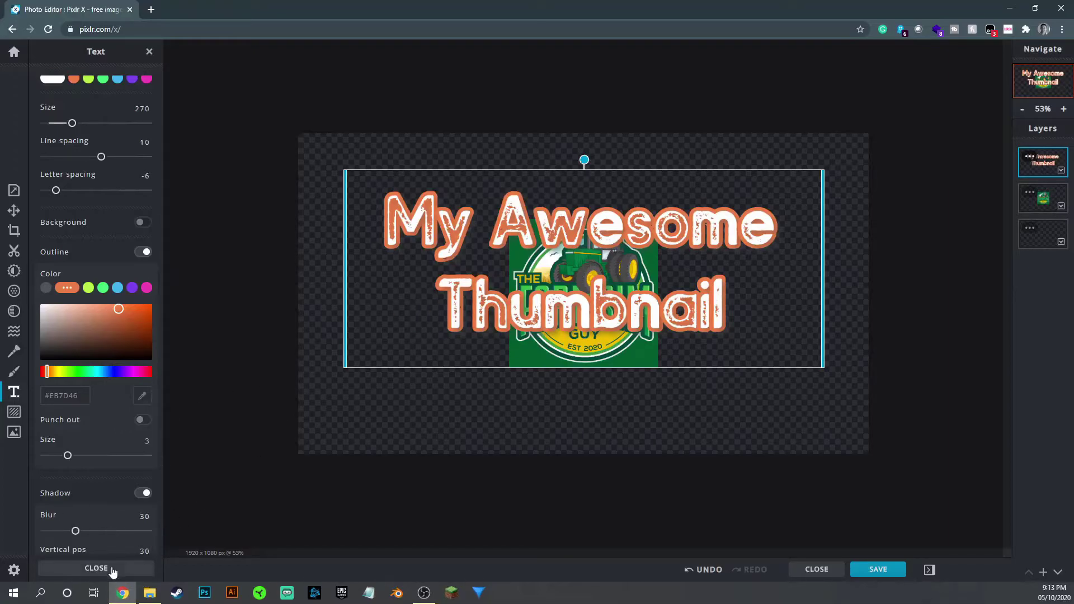
- Cover the whole canvas with the first Dust overlay and dismiss the advertisement banner
click(14, 413)
click(79, 119)
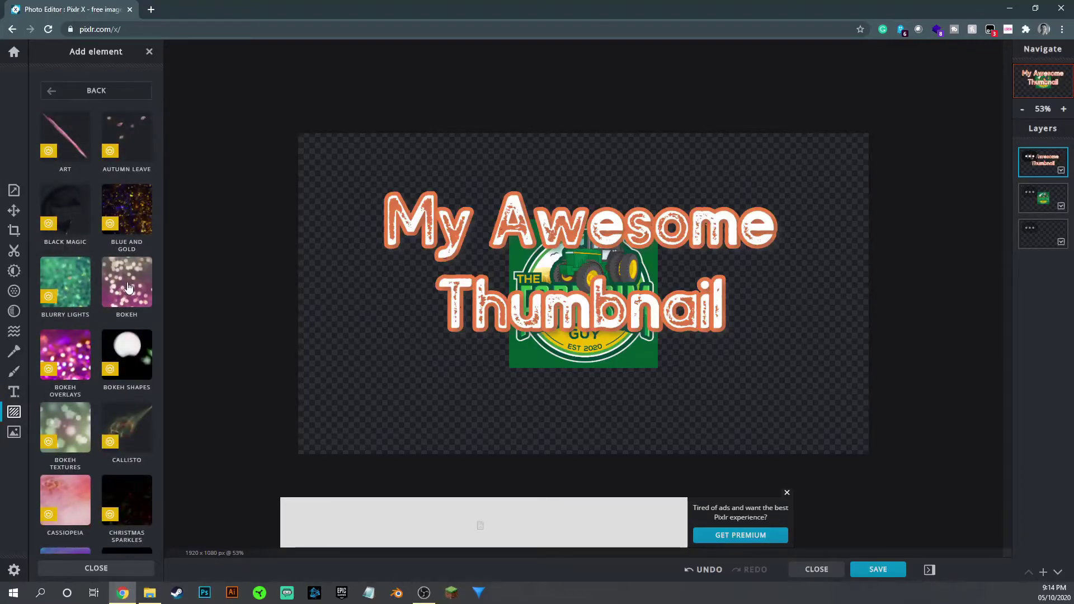
scroll(128, 287, down, 10)
scroll(104, 363, down, 5)
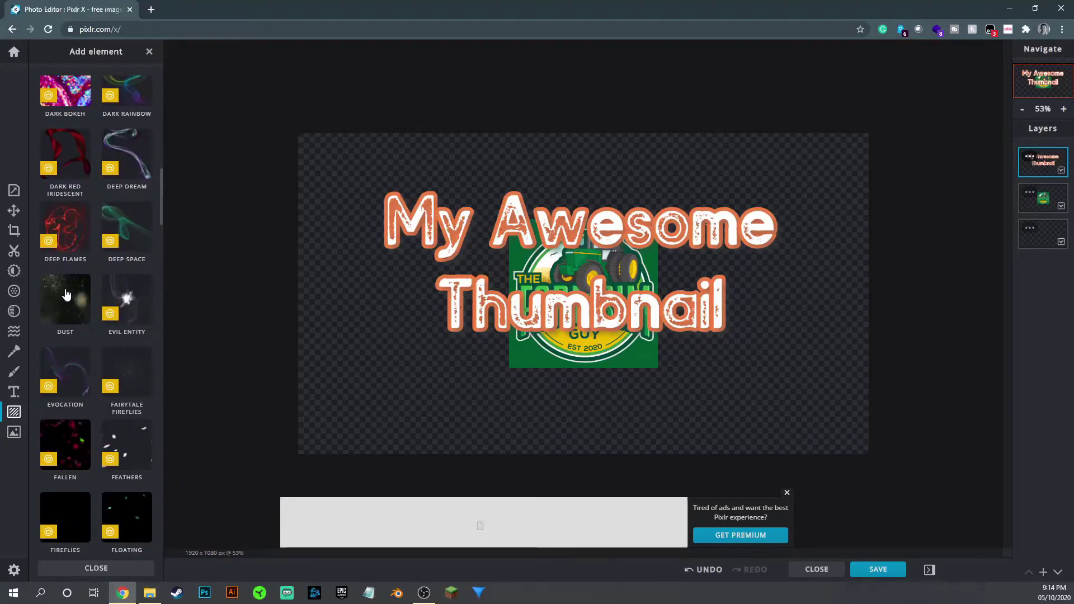
click(66, 295)
click(104, 165)
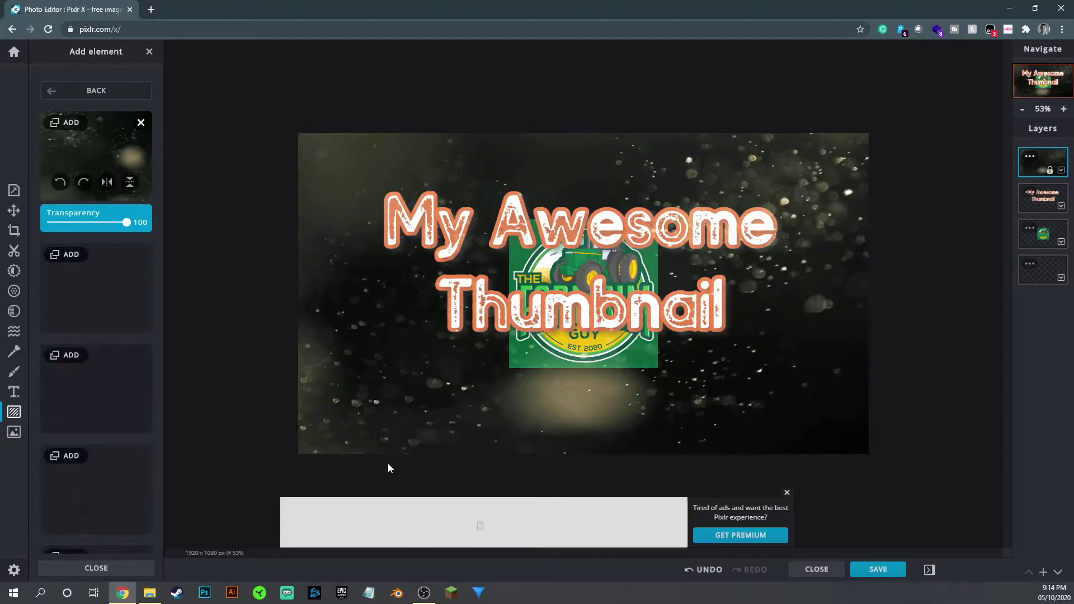
mouse_move(124, 223)
mouse_down()
mouse_move(79, 223)
mouse_move(127, 223)
mouse_up()
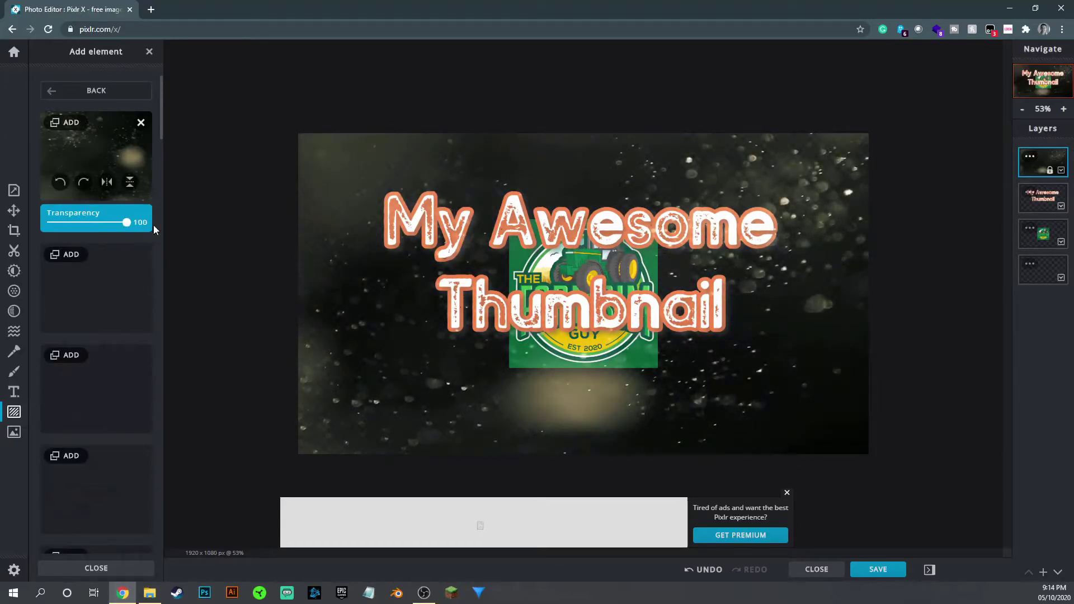
click(787, 493)
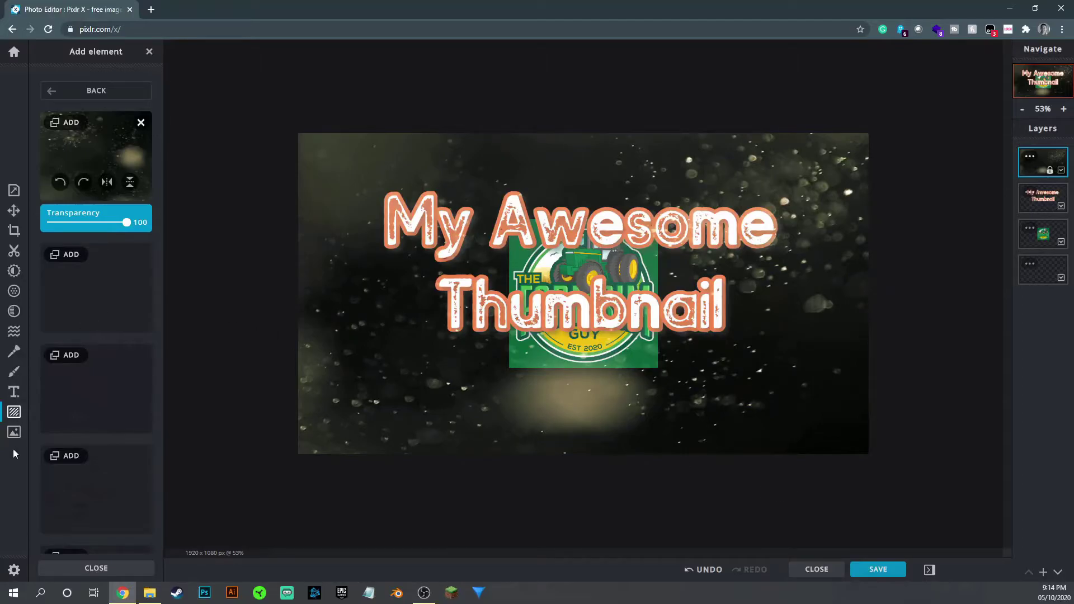
click(14, 432)
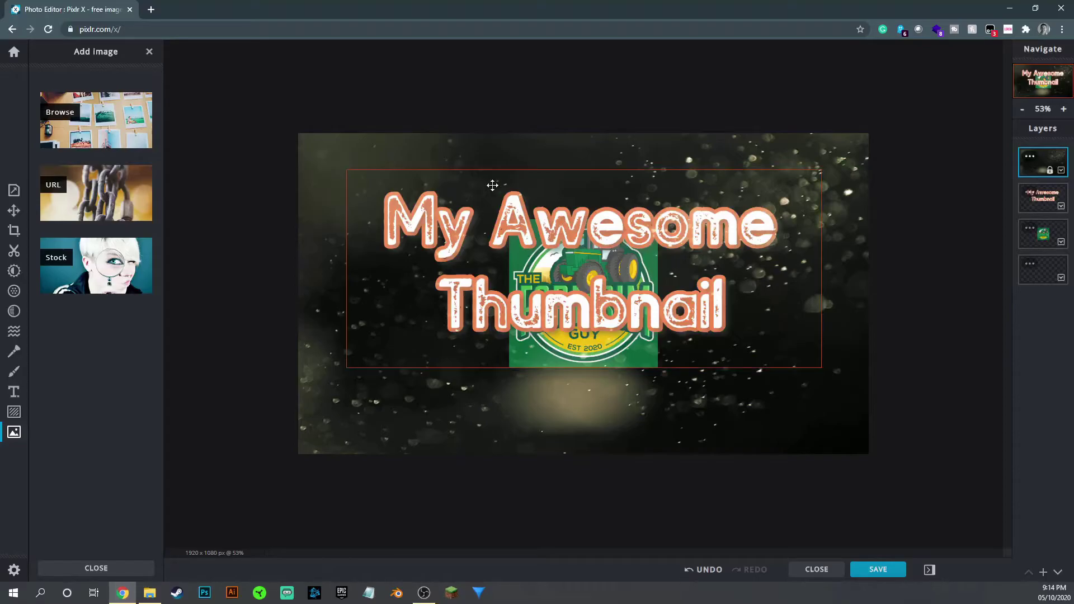
- Add the Farmsim Guy logo file as a new layer and shrink it over the thumbnail
click(97, 127)
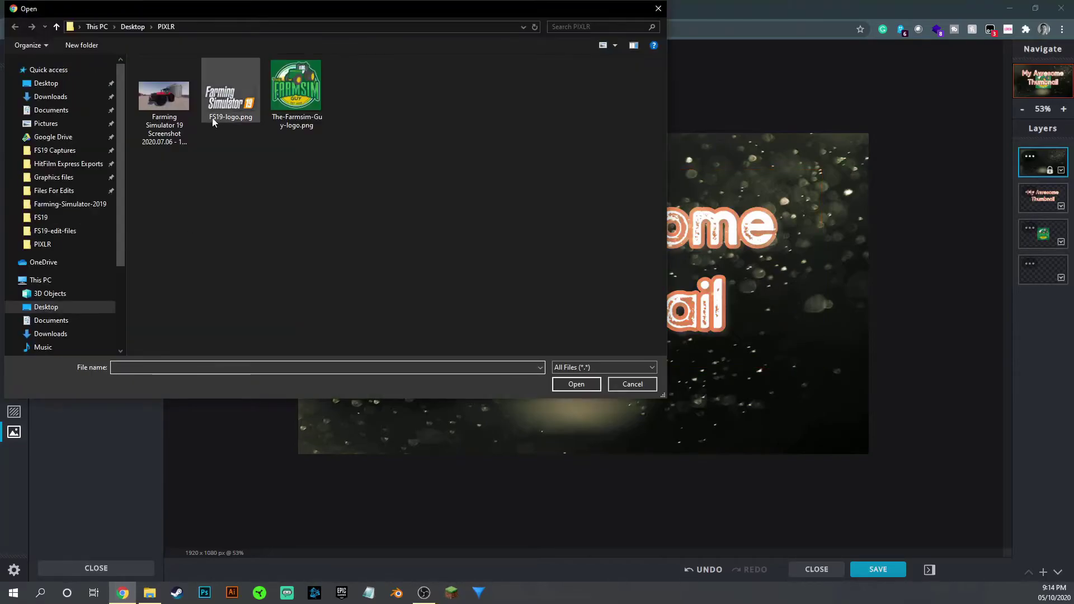
click(282, 83)
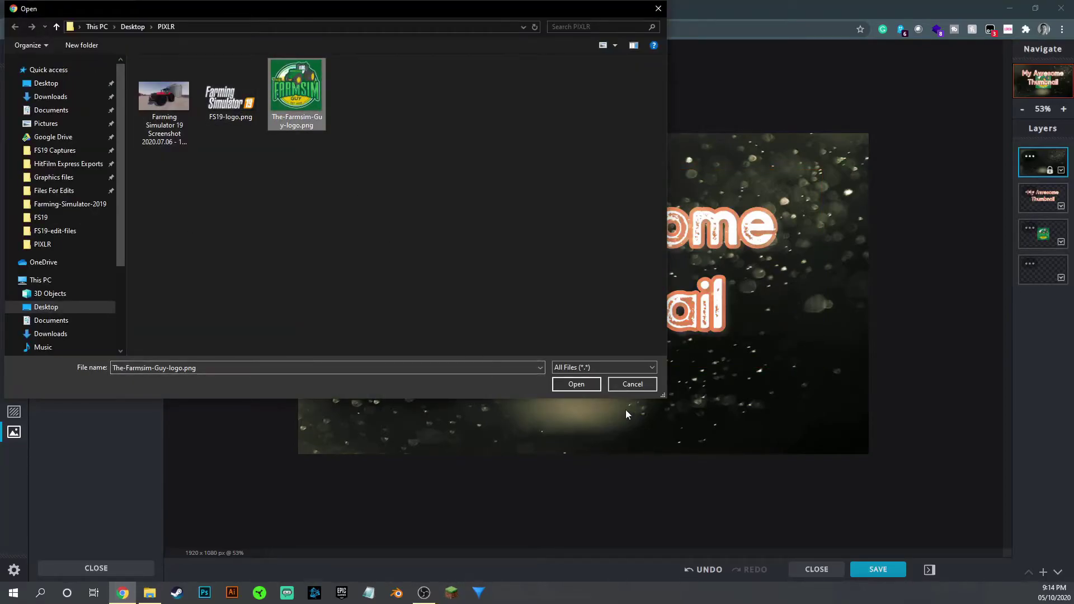
click(577, 385)
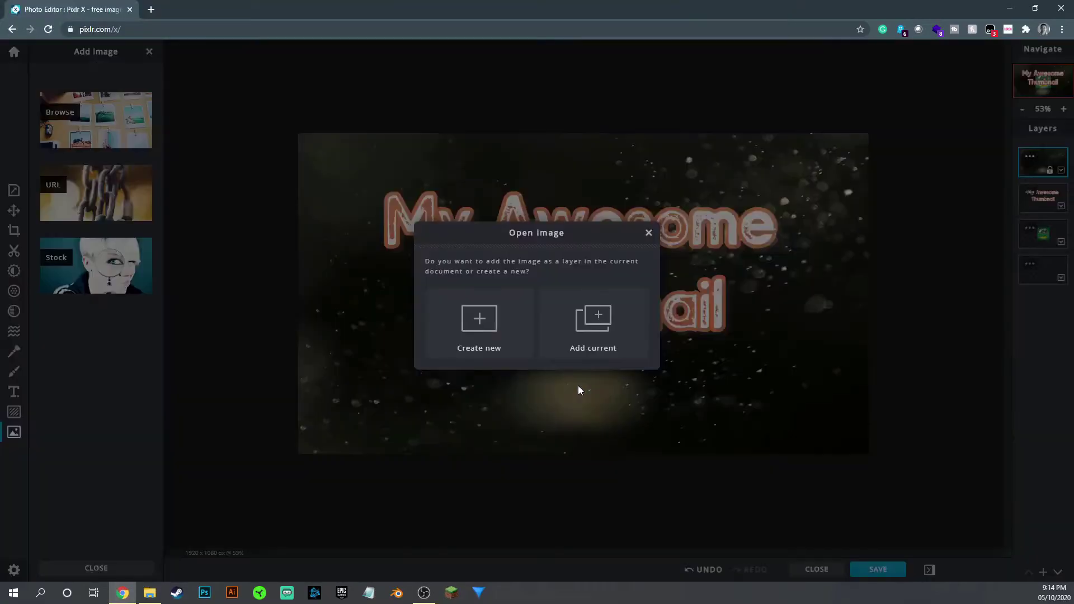
click(594, 344)
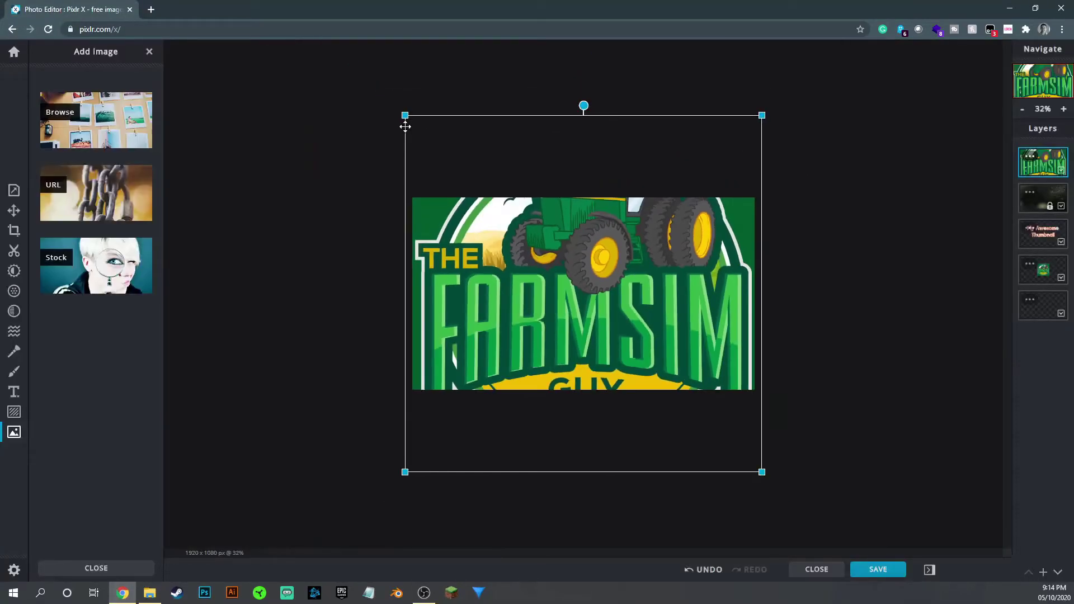
drag(405, 116, 654, 364)
drag(711, 391, 578, 255)
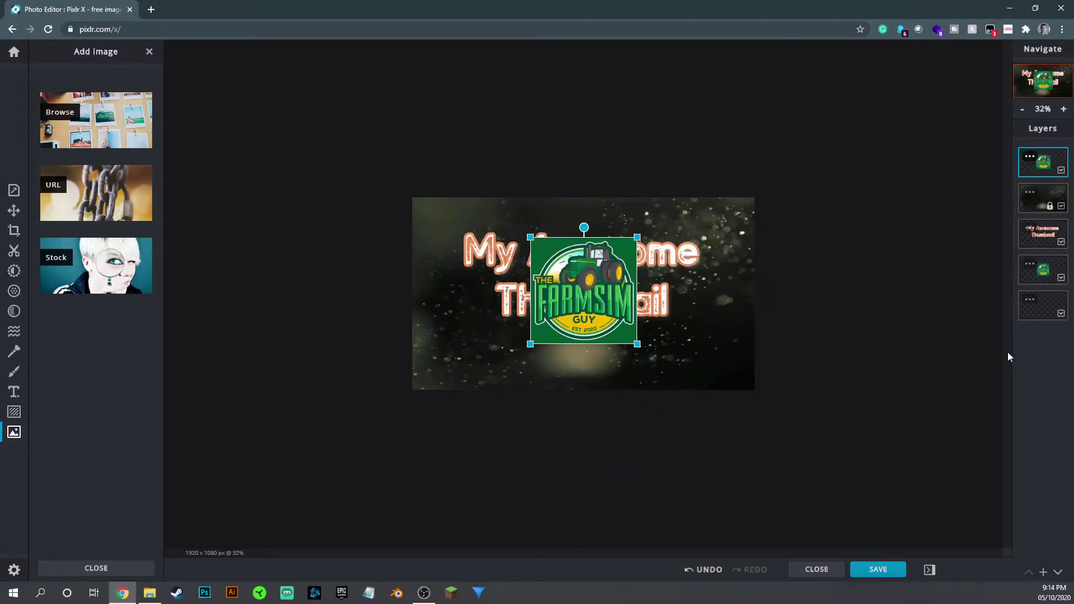
- Merge the top logo layer with the layers below it using Merge Visible
click(1044, 275)
click(1038, 235)
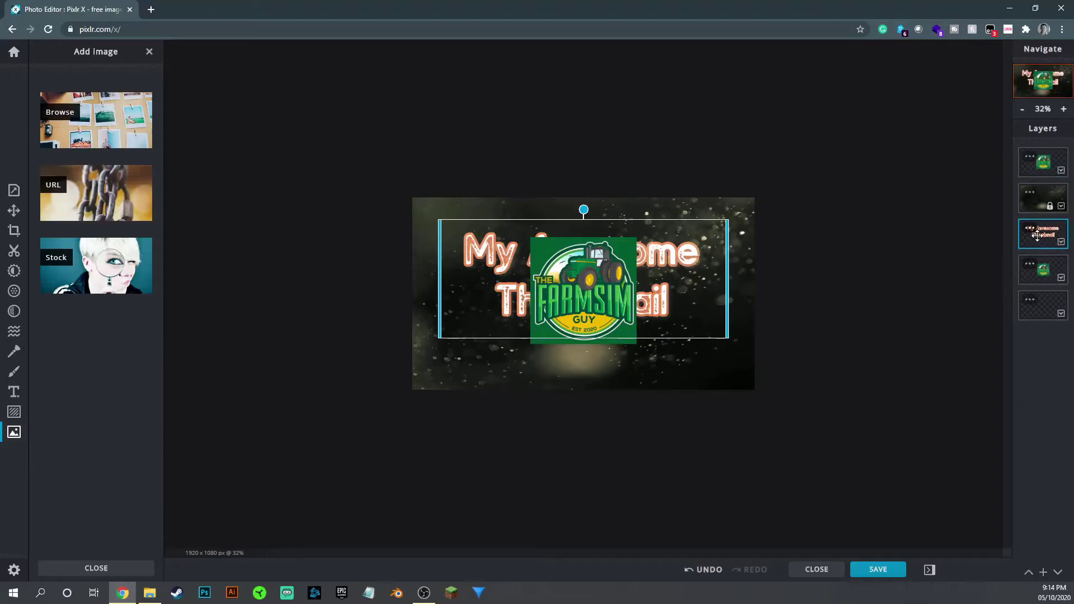
click(1031, 204)
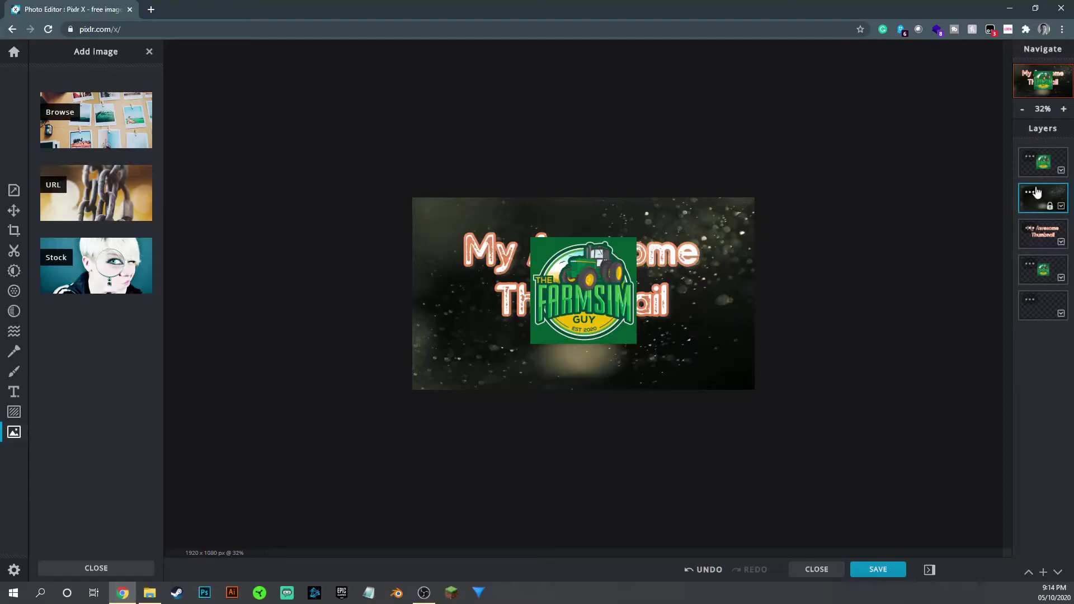
click(1042, 161)
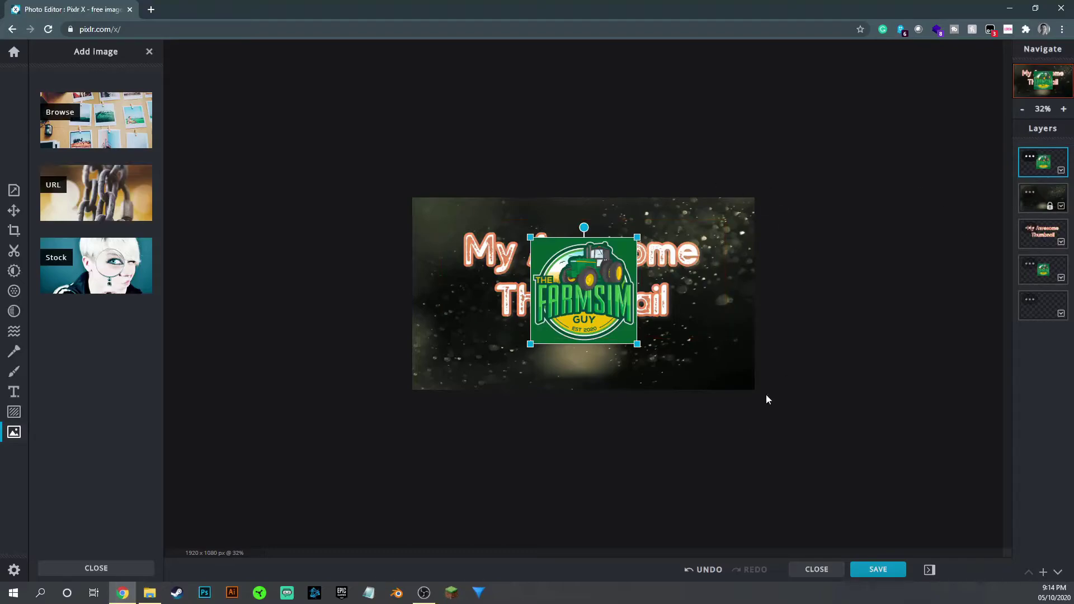
click(1030, 159)
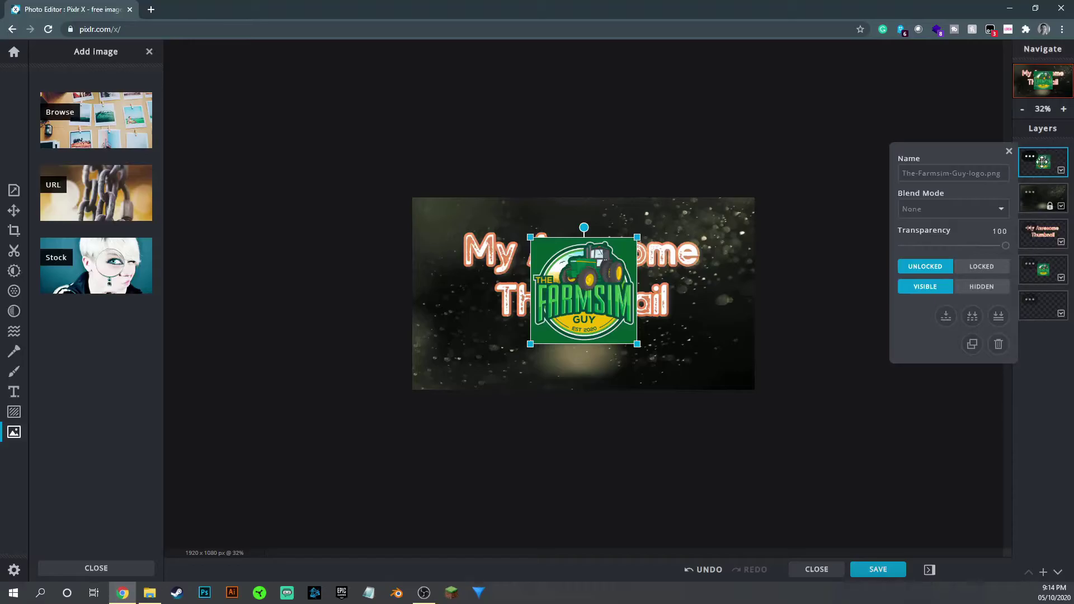
click(950, 177)
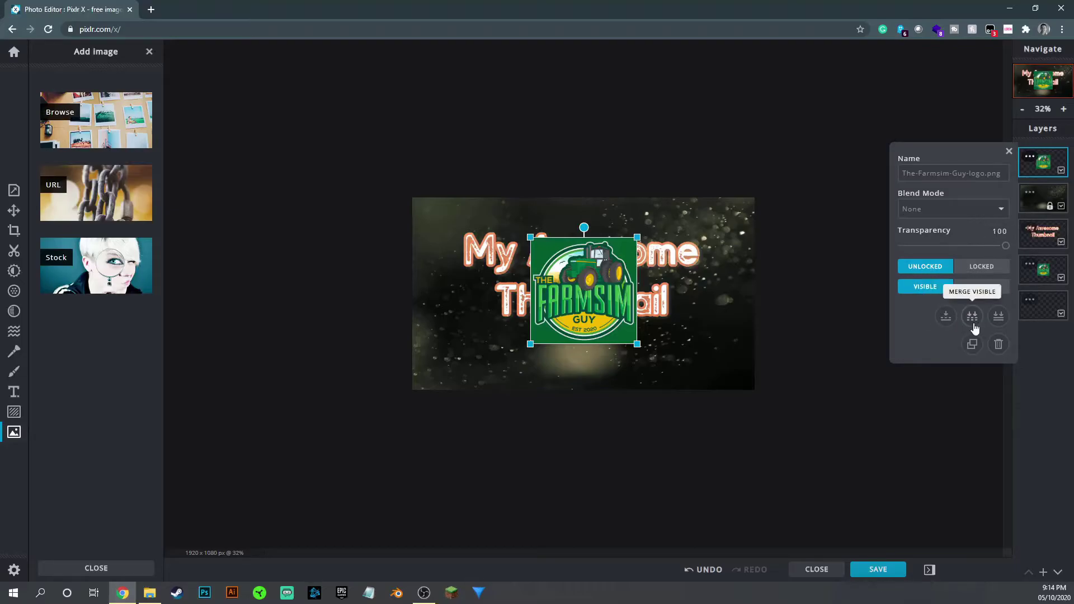
click(947, 317)
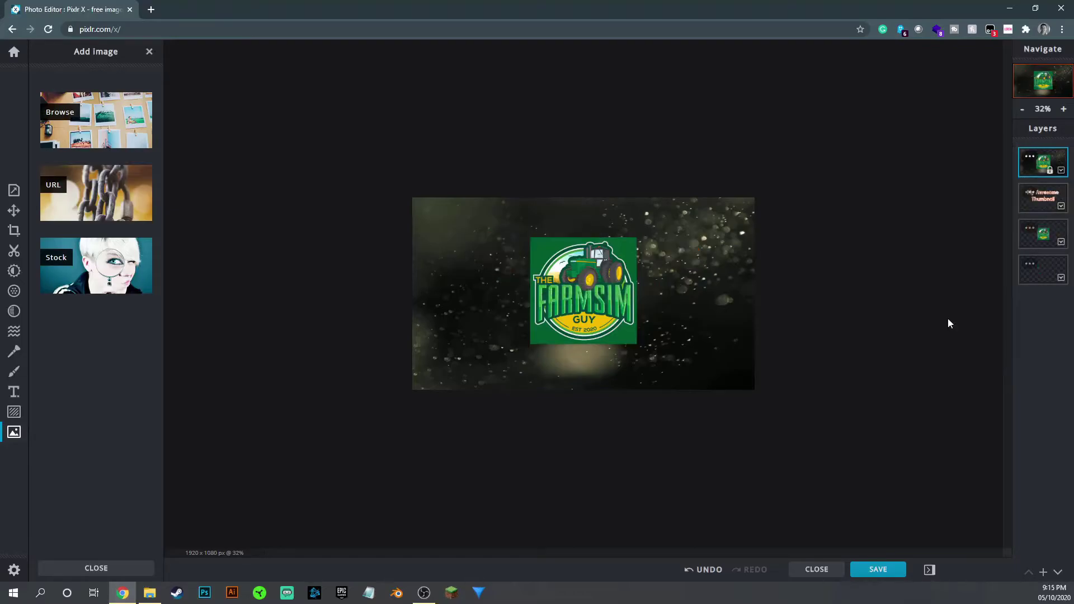
- Delete the merged logo-dust, title, logo and remaining layers one by one
click(1030, 159)
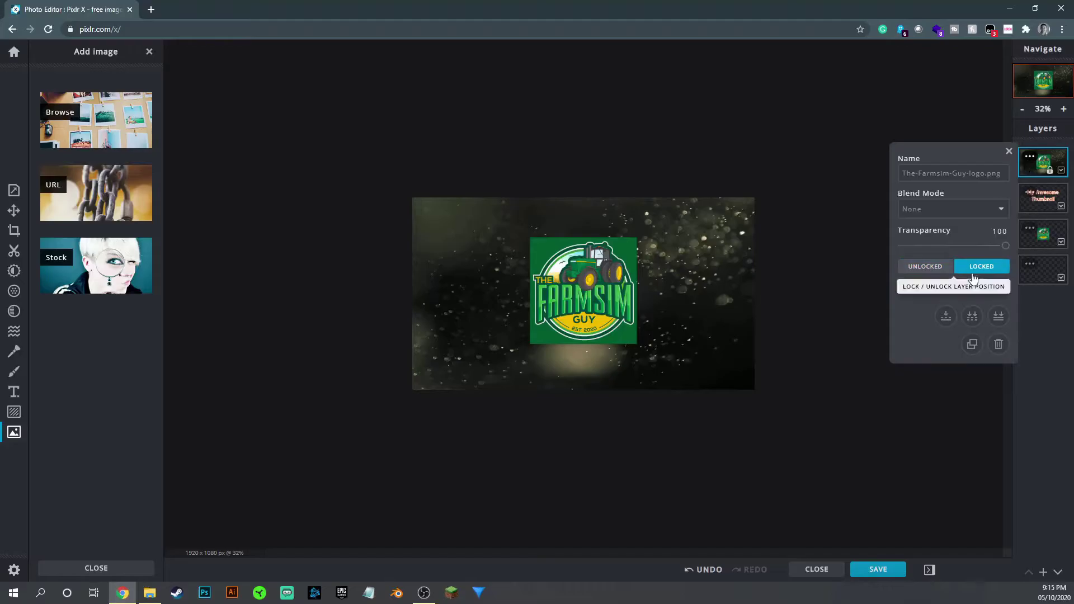
click(998, 345)
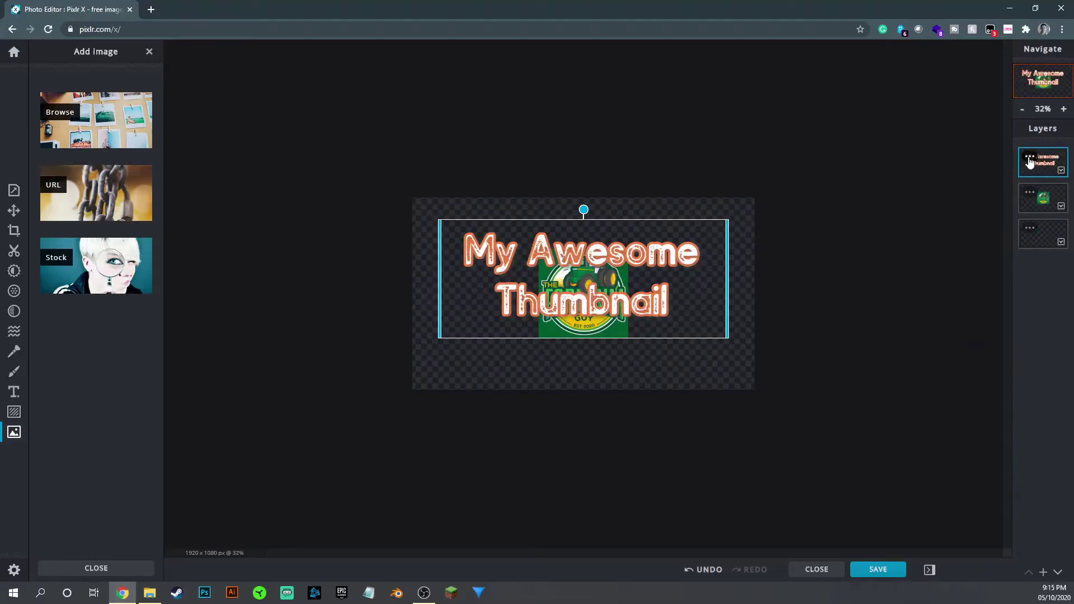
click(1029, 159)
click(998, 344)
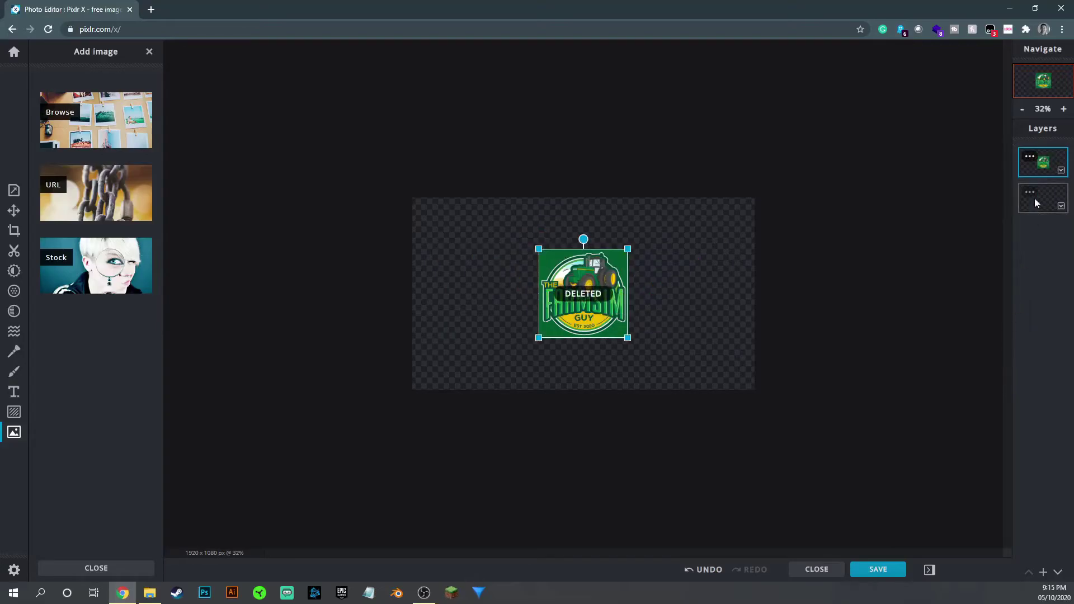
click(1029, 160)
click(998, 345)
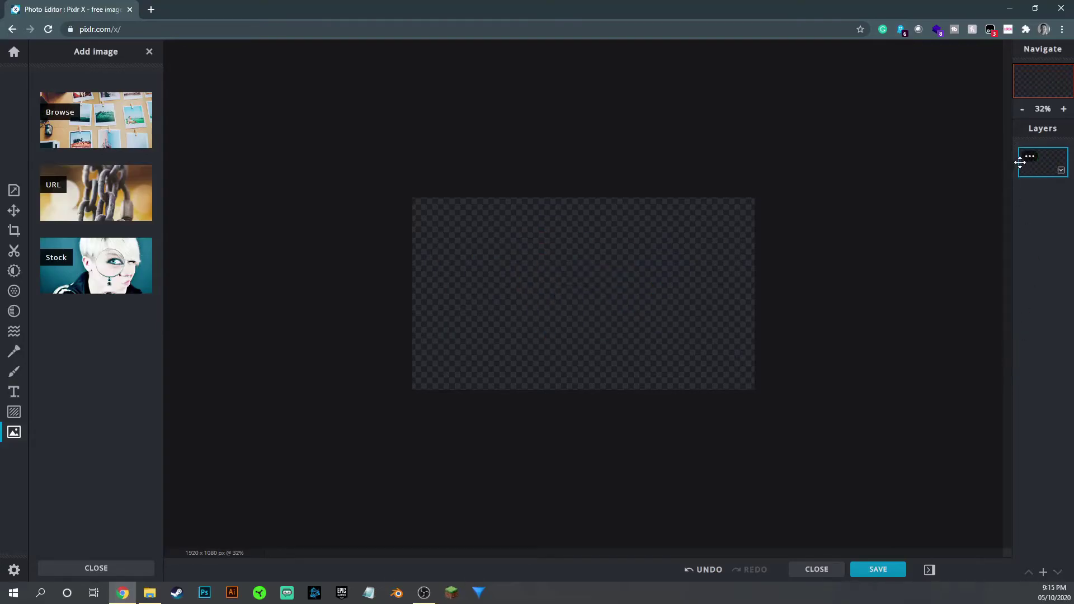
click(1030, 158)
click(998, 345)
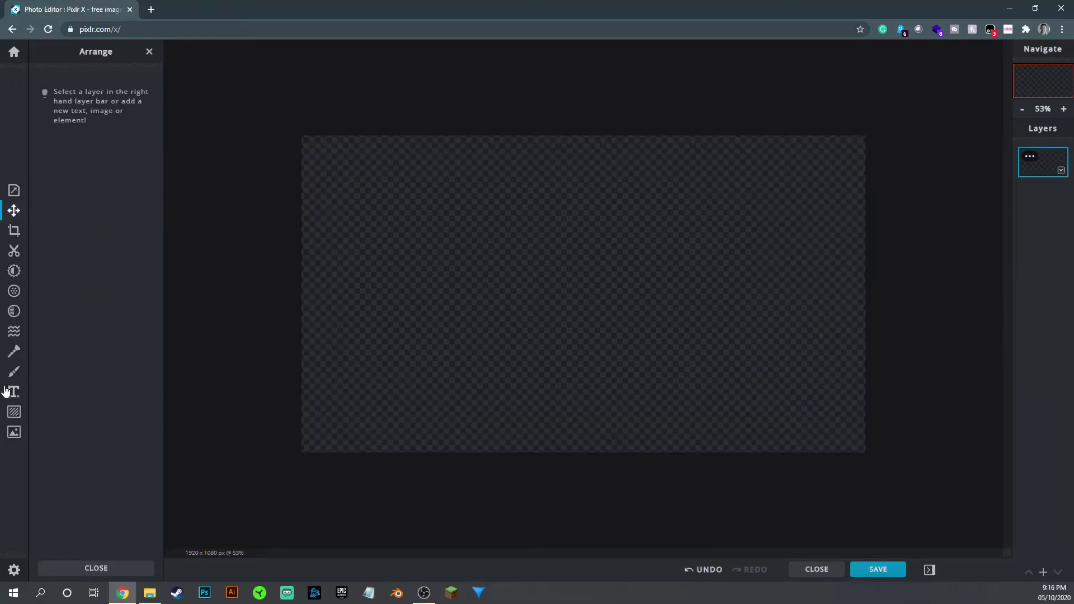
- Add the Farming Simulator 19 tractor screenshot as a layer filling the 1920 × 1080 canvas
click(15, 438)
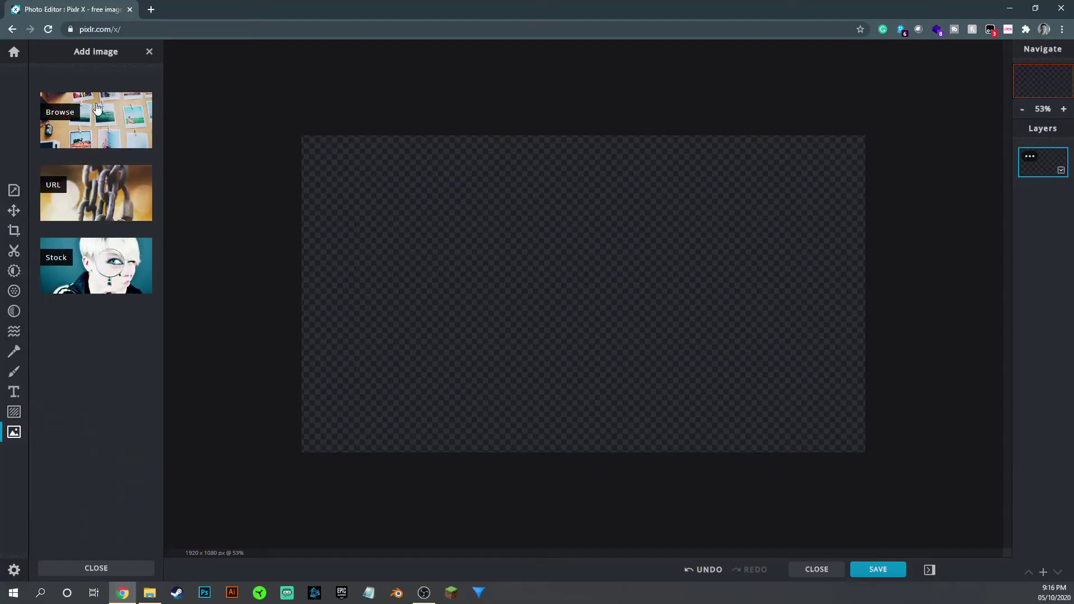
click(97, 107)
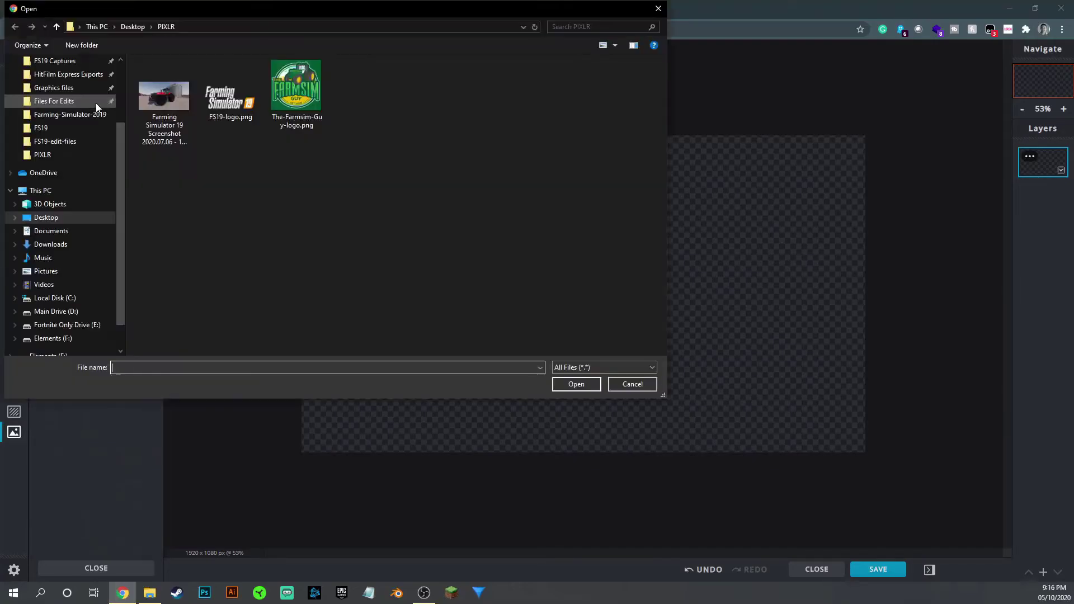
click(167, 96)
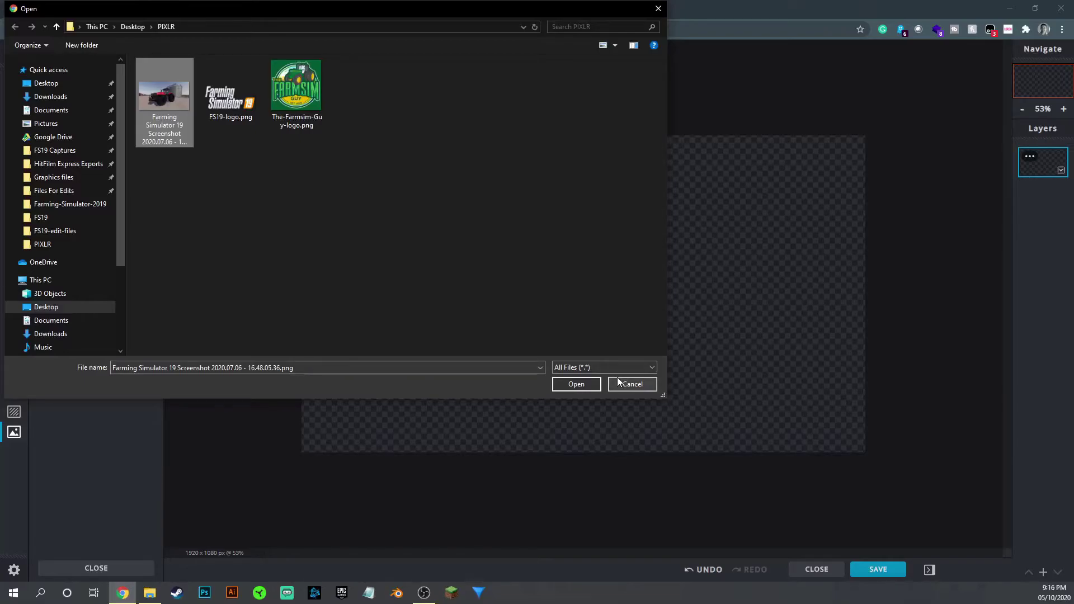
click(576, 384)
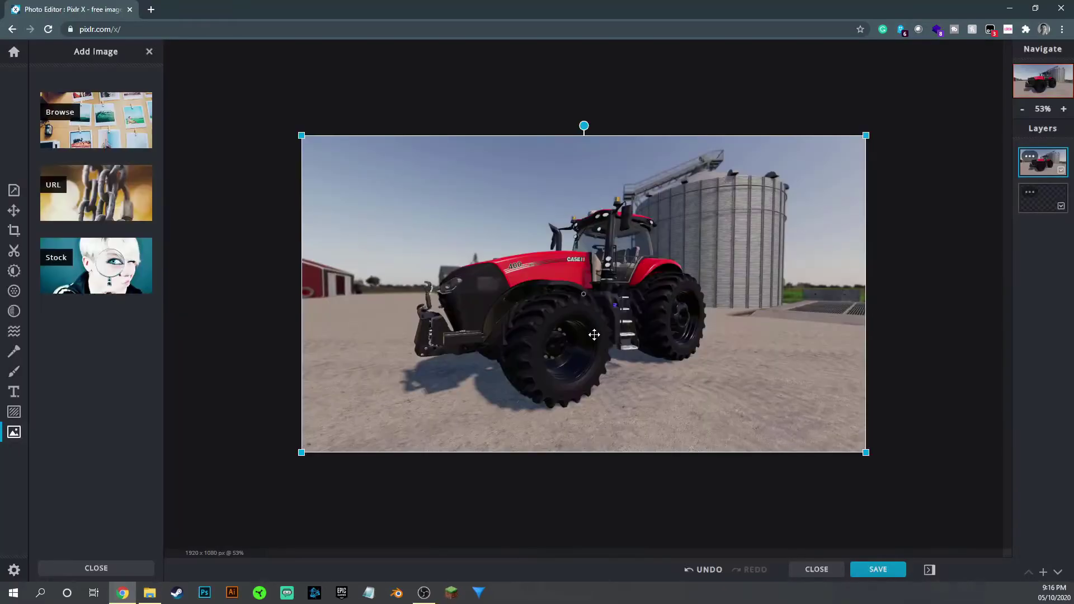
click(981, 483)
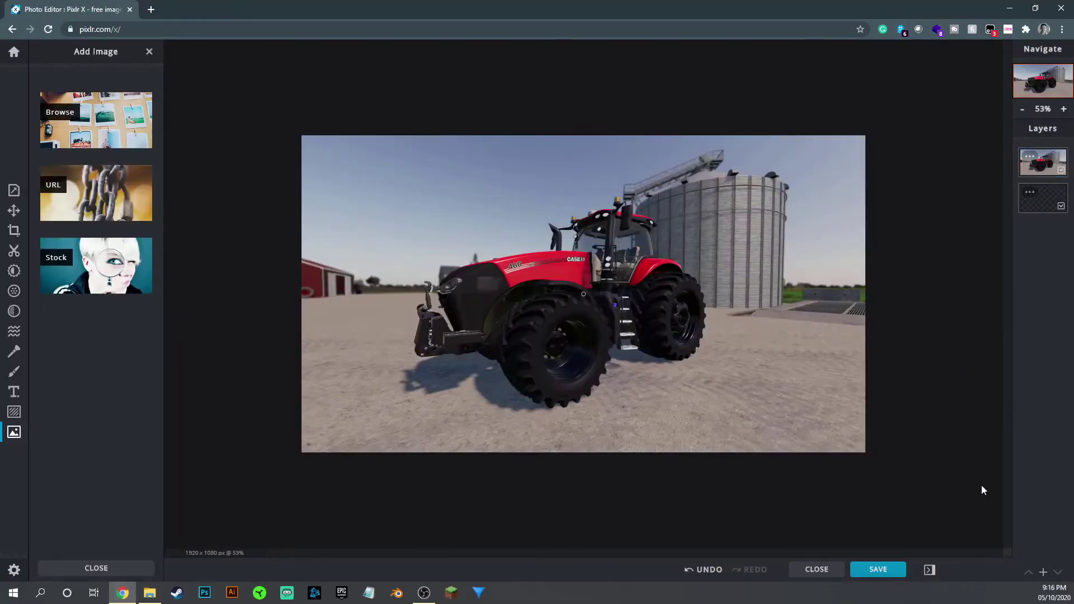
click(550, 292)
mouse_move(543, 271)
mouse_down()
mouse_move(588, 297)
mouse_move(516, 418)
mouse_move(420, 346)
mouse_move(386, 355)
mouse_move(545, 319)
mouse_move(555, 308)
mouse_move(542, 272)
mouse_up()
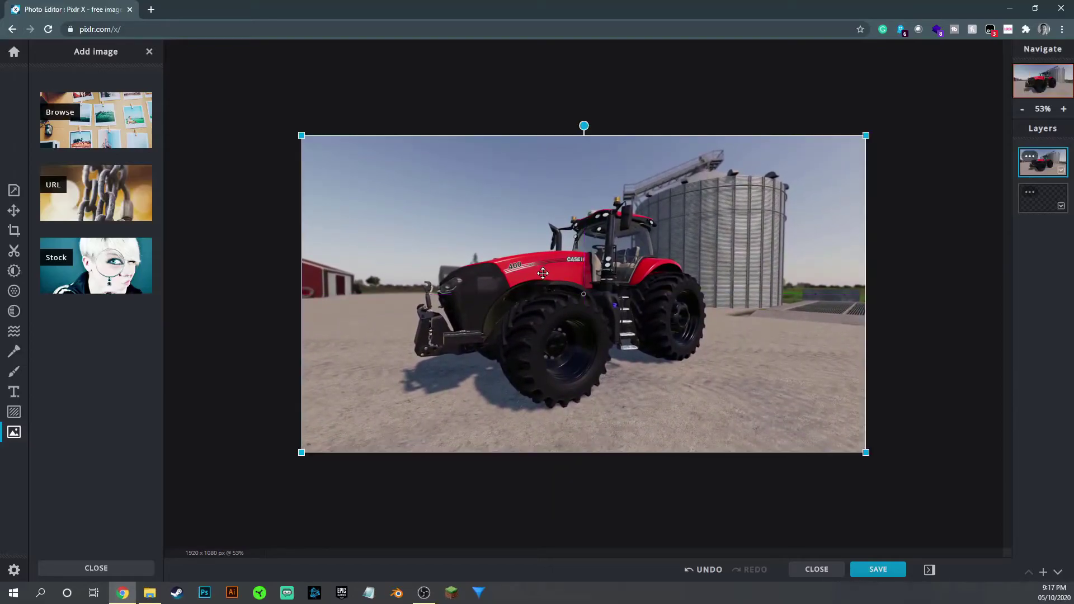
click(960, 462)
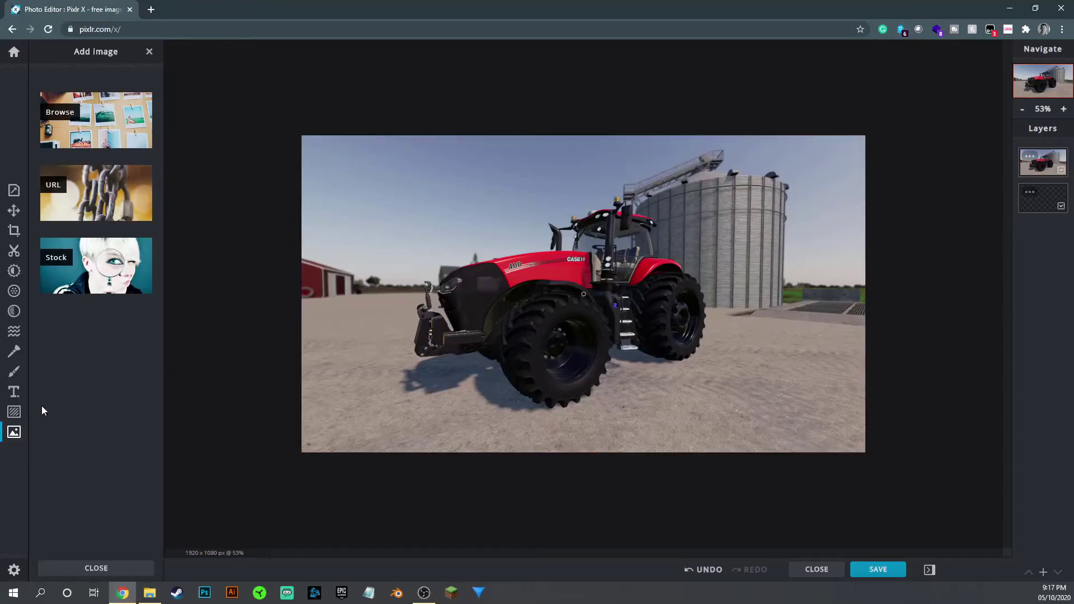
- Add FS19-logo.png as a new layer, scaled small in the bottom-right corner
click(14, 432)
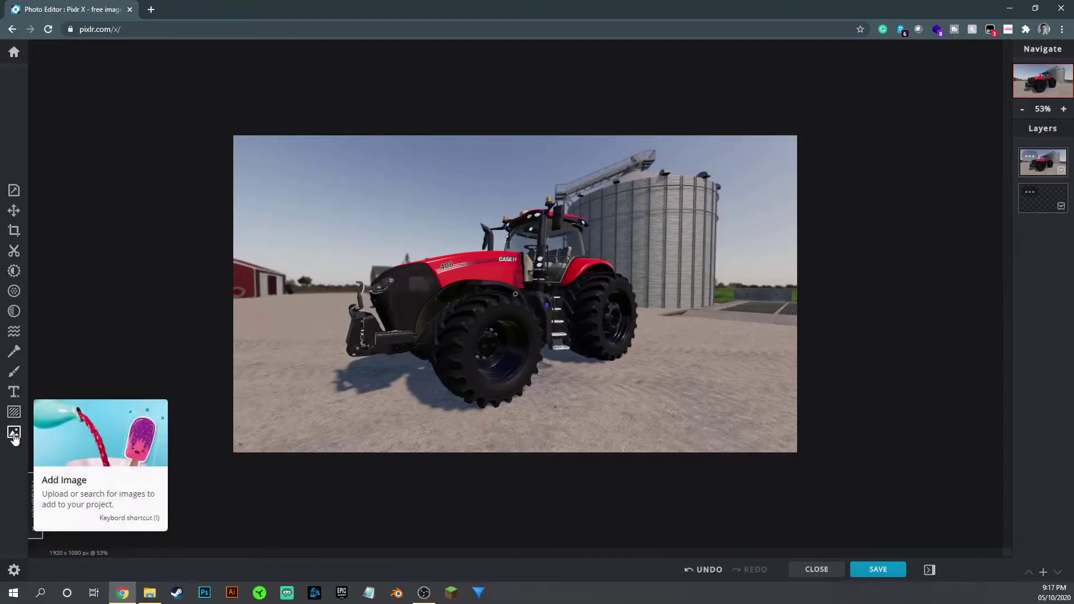
click(14, 433)
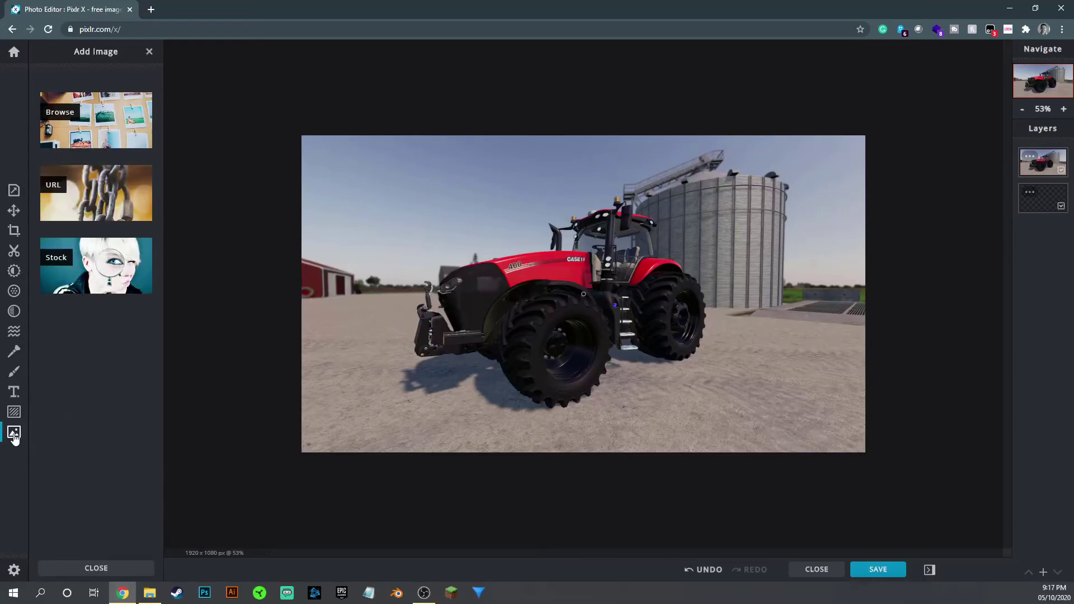
click(119, 130)
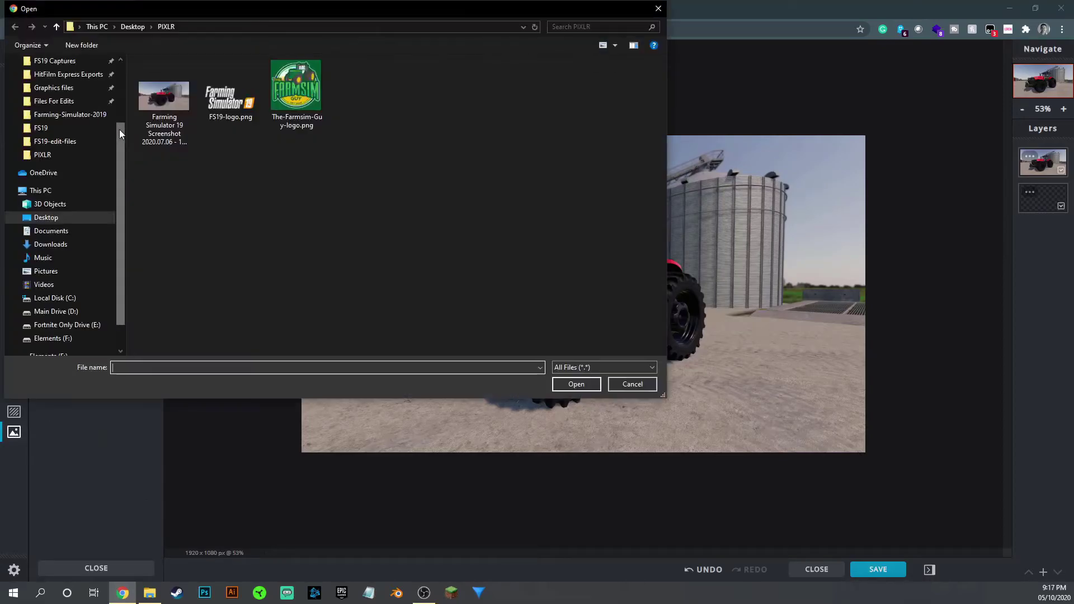
click(218, 103)
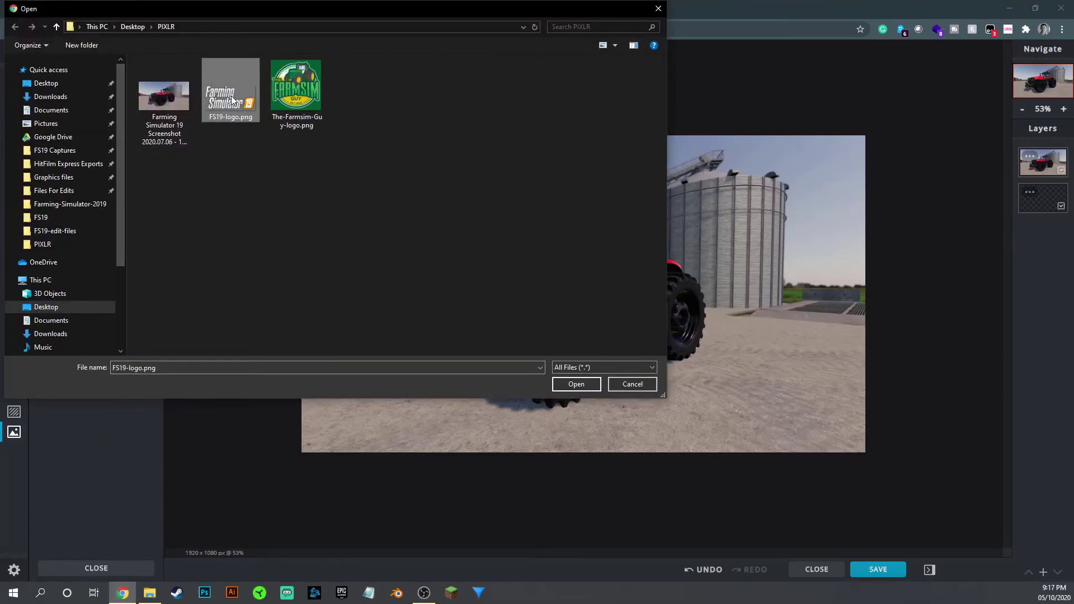
click(576, 384)
click(583, 357)
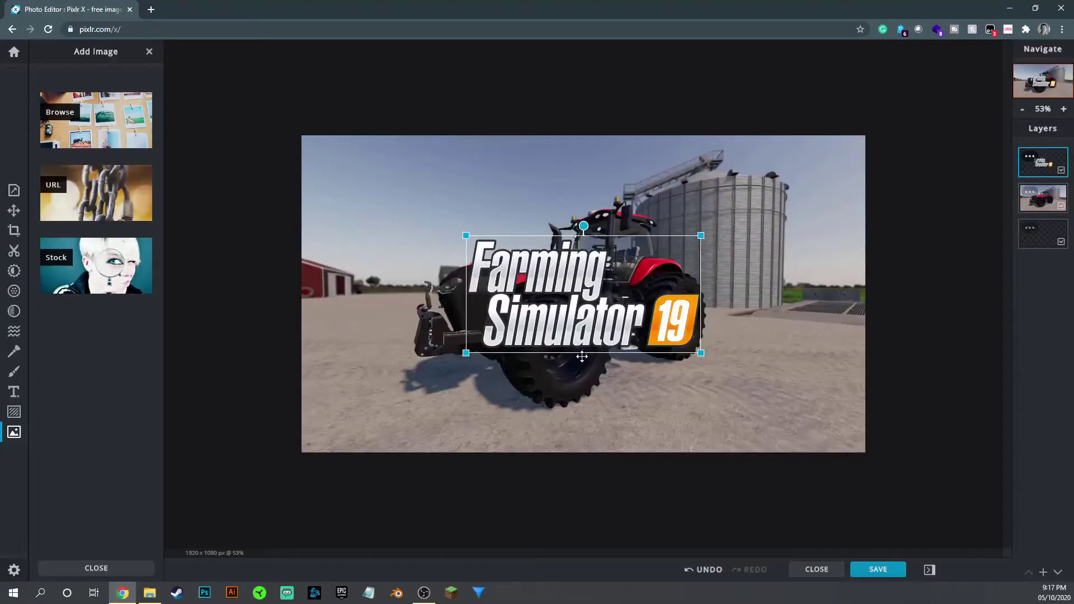
drag(551, 328, 698, 412)
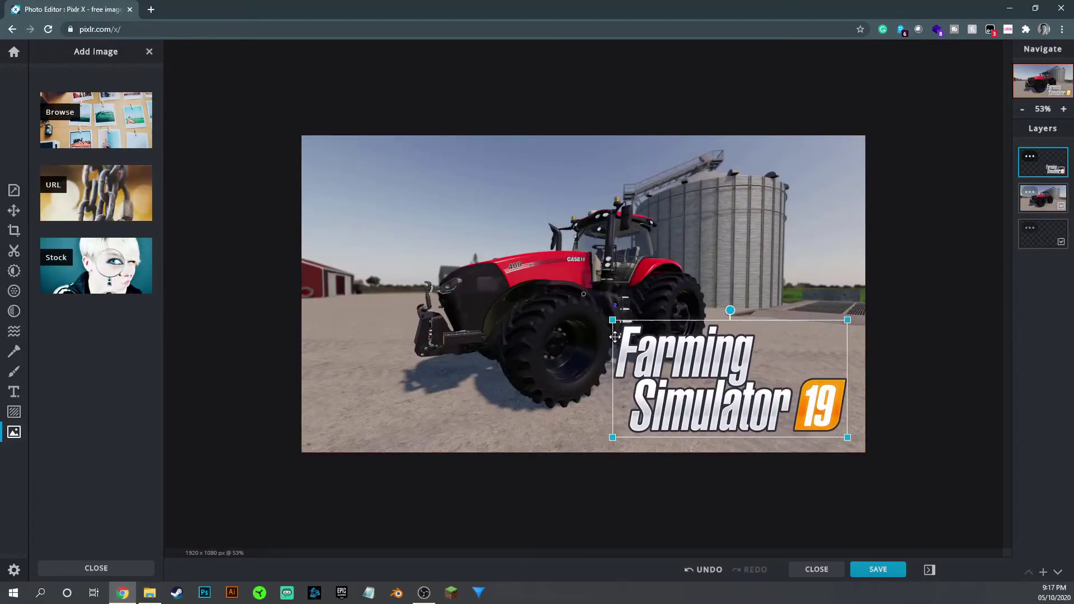